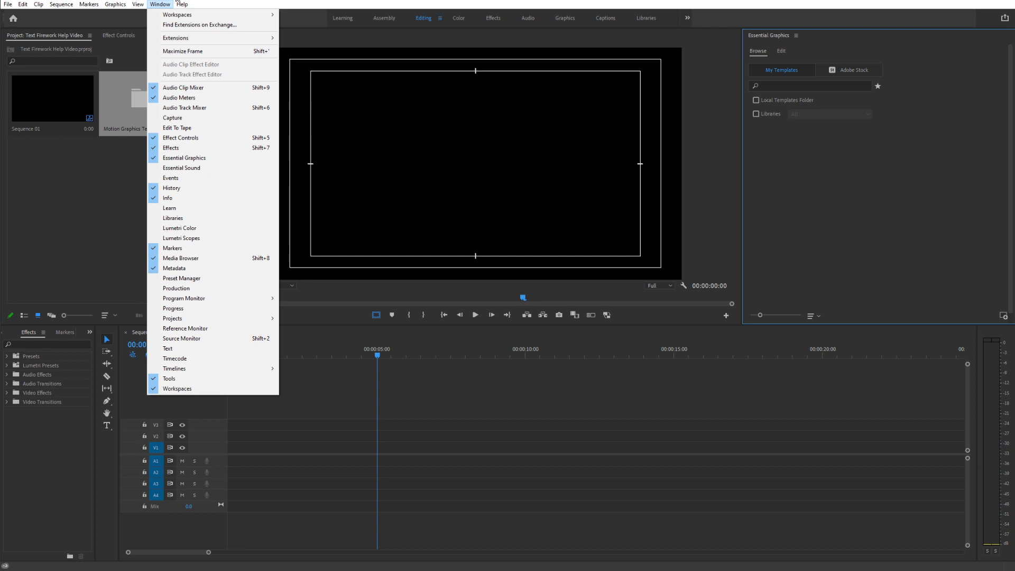
click(178, 2)
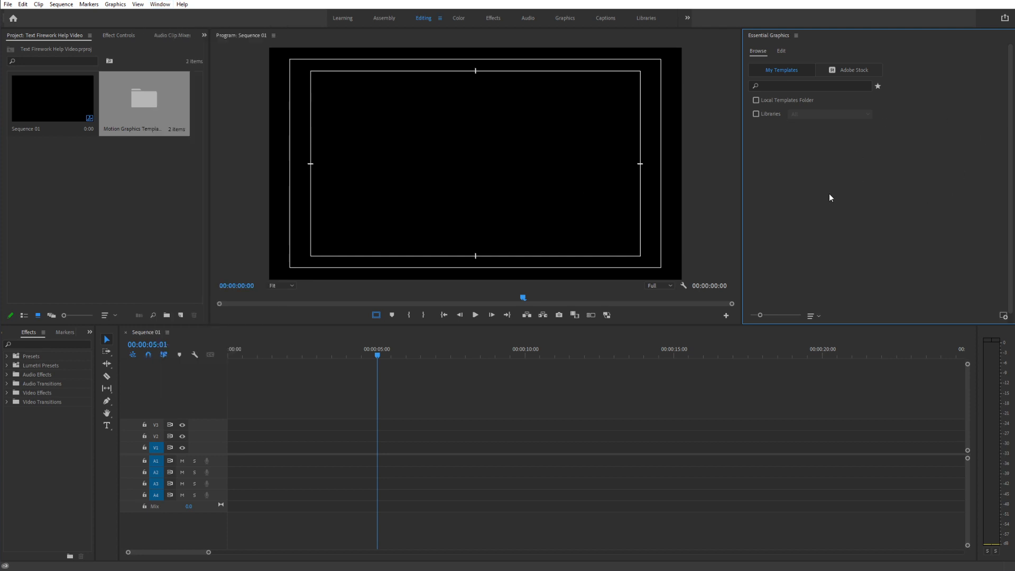
click(116, 4)
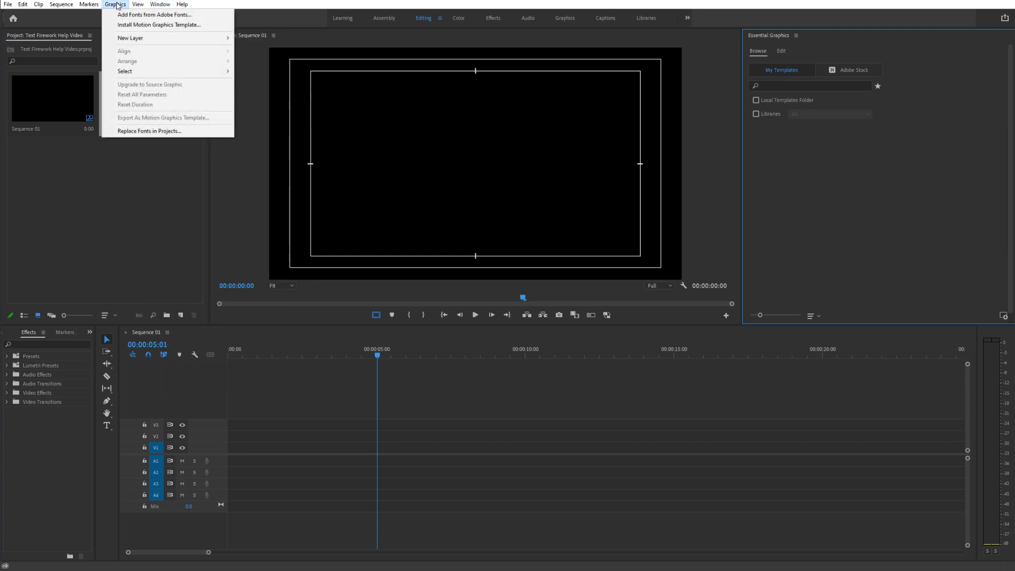
click(143, 25)
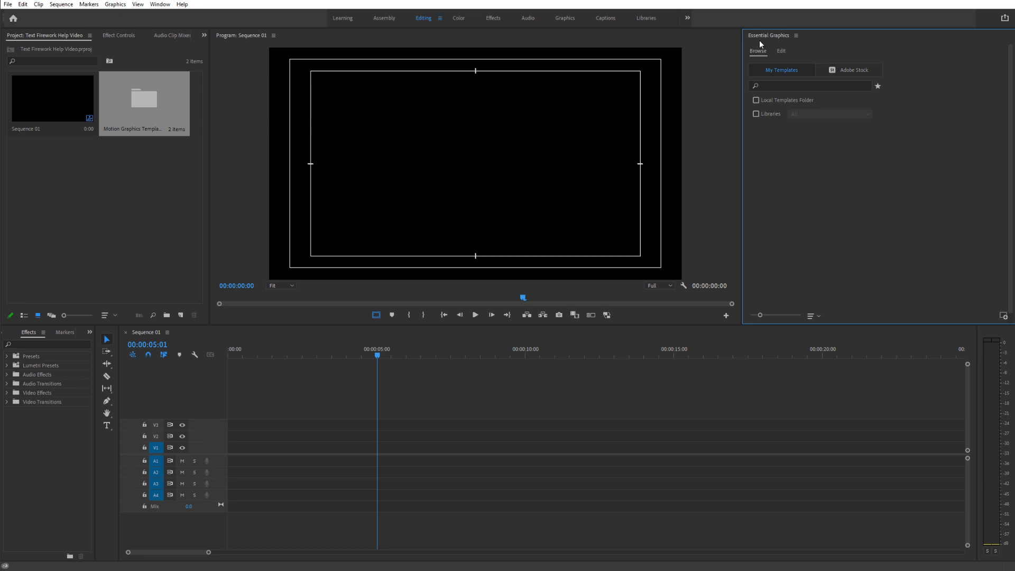
click(1003, 317)
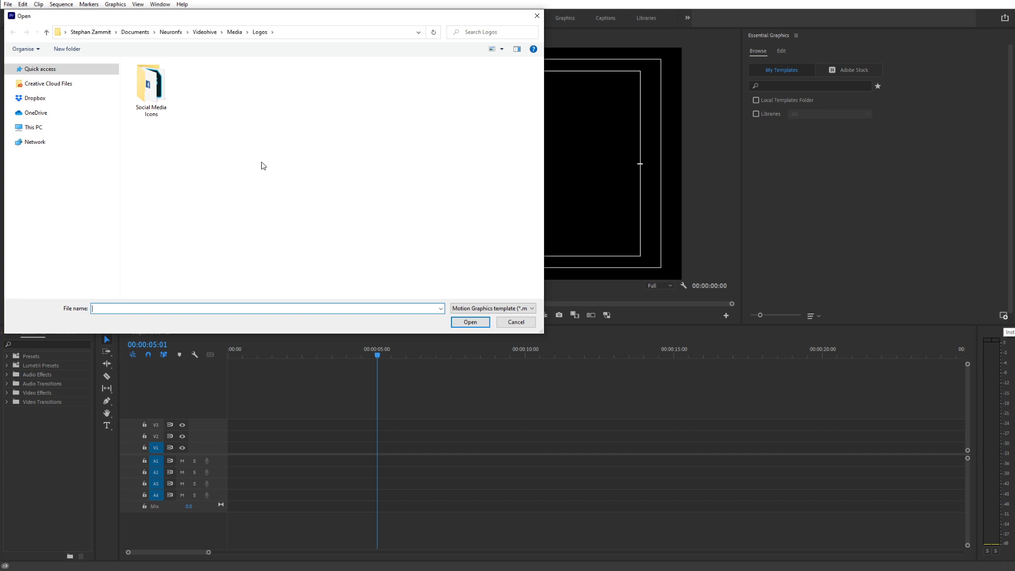
click(525, 323)
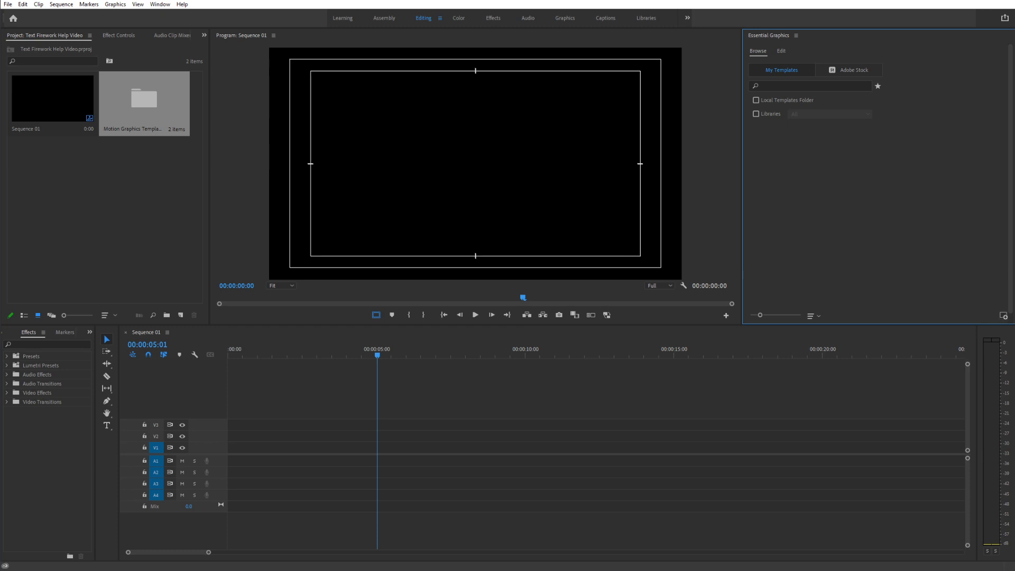
Step: Switch to File Explorer and copy the Firework Scenes folder into Adobe's Common > Motion Graphics Templates folder
click(237, 569)
click(424, 346)
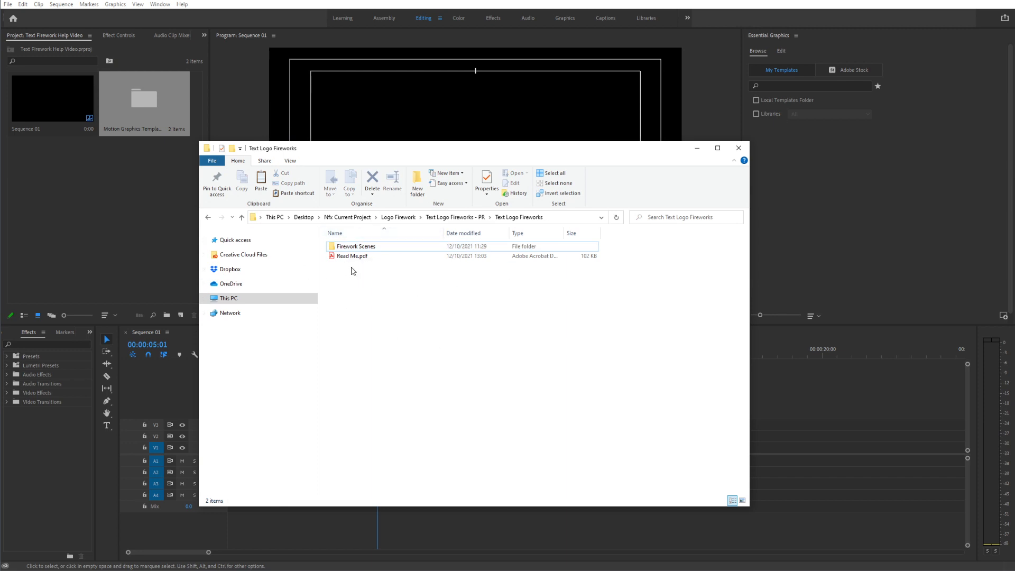
click(355, 249)
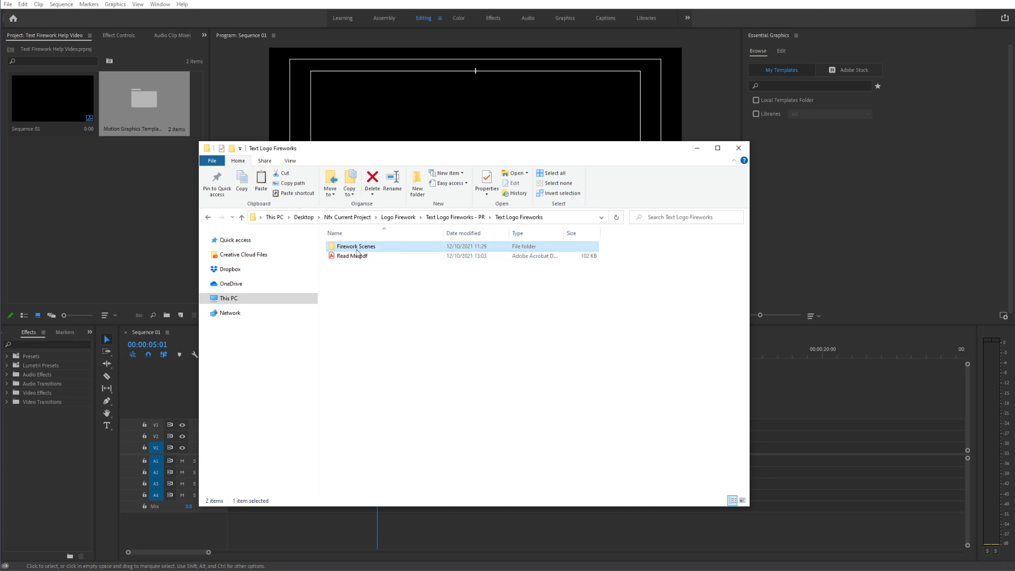
right_click(348, 248)
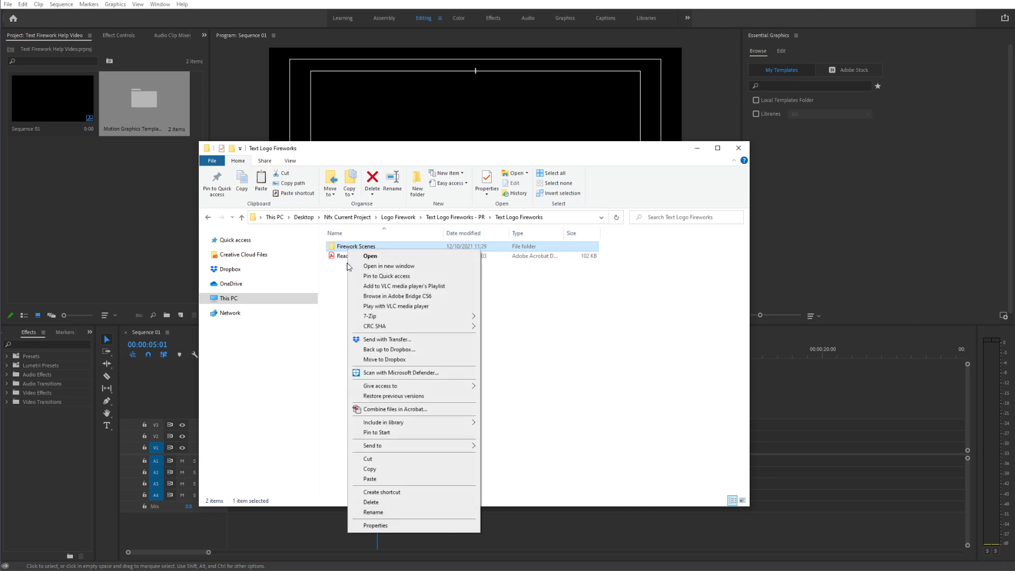
click(370, 469)
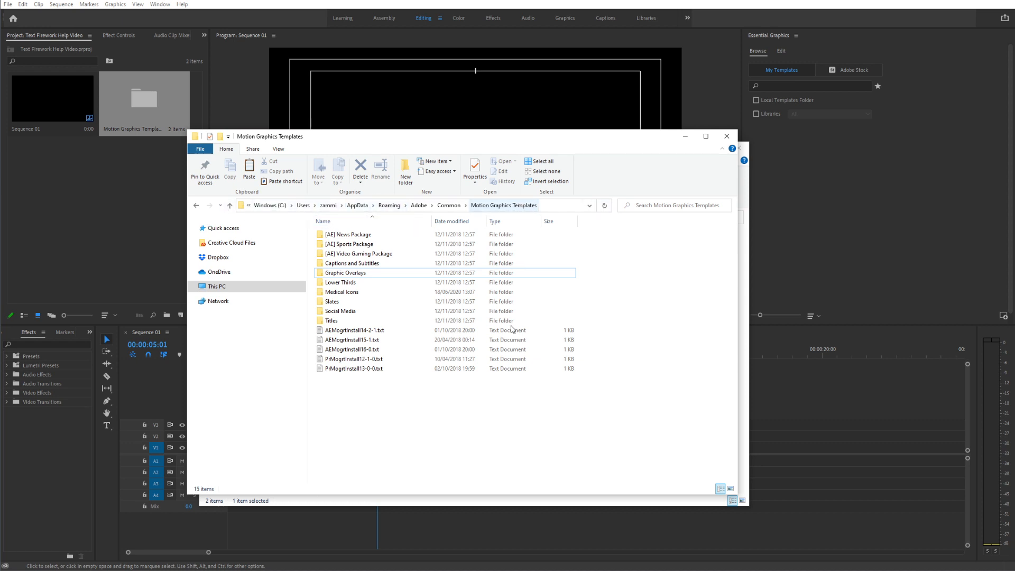
right_click(394, 442)
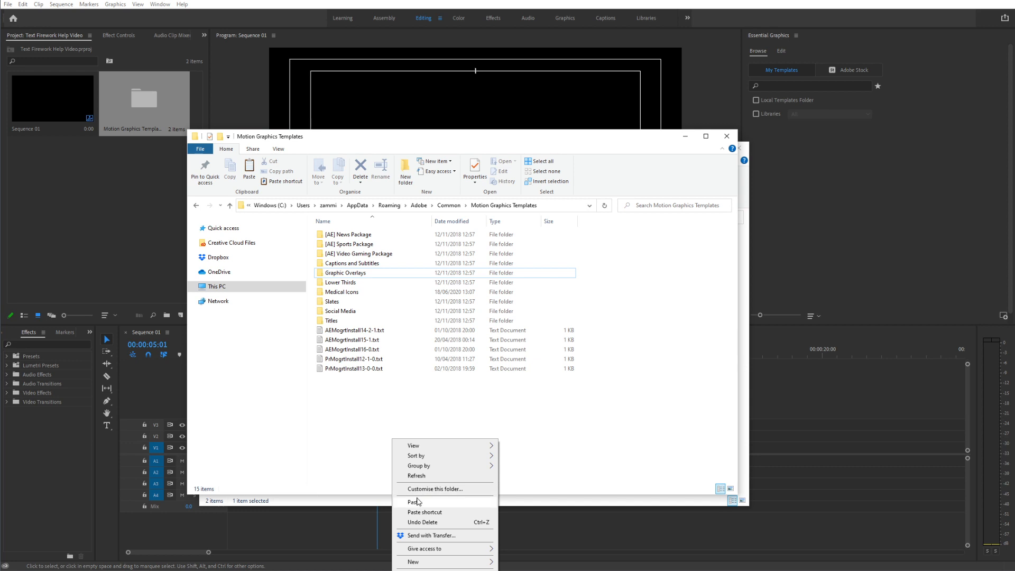
click(418, 501)
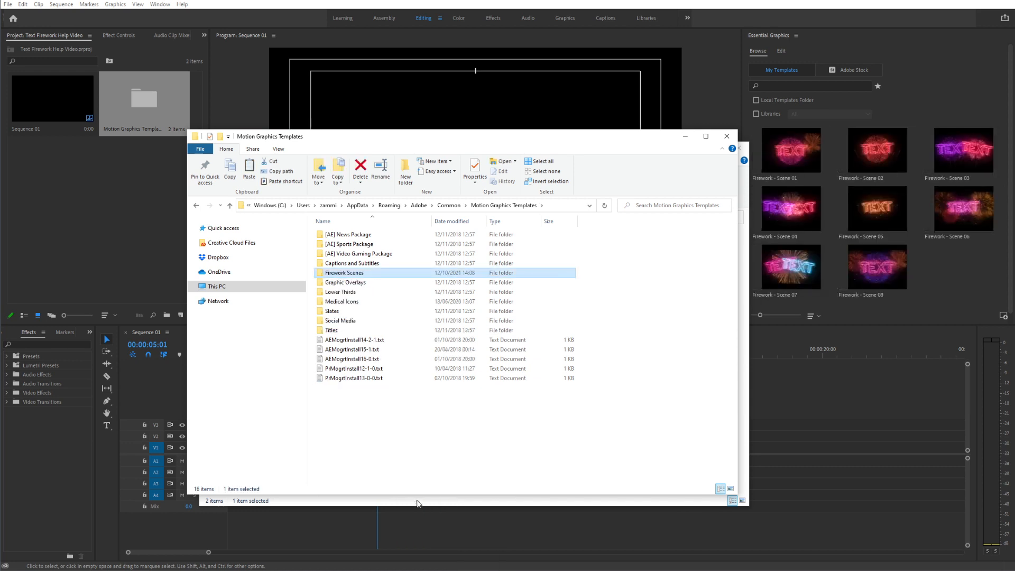
click(686, 136)
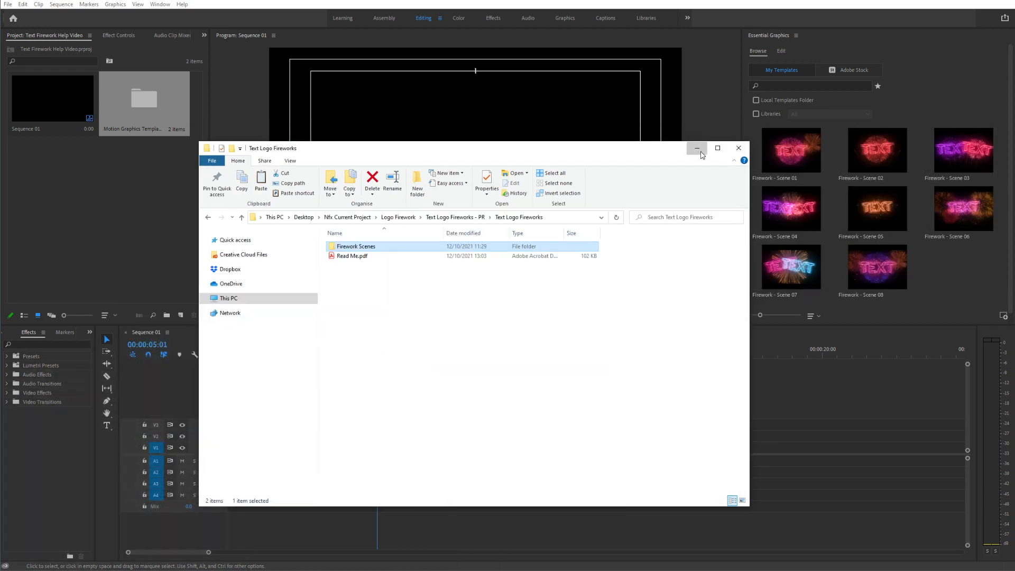
click(699, 152)
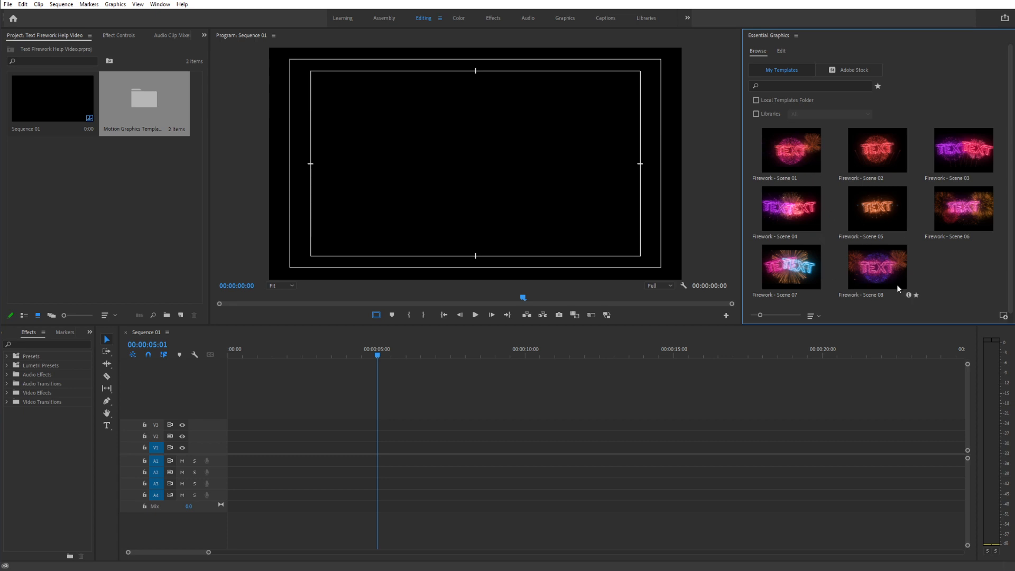
Step: Place the Firework - Scene 08 template at the start of track V1 and move the playhead to 00:00:01:07
drag(893, 273, 229, 457)
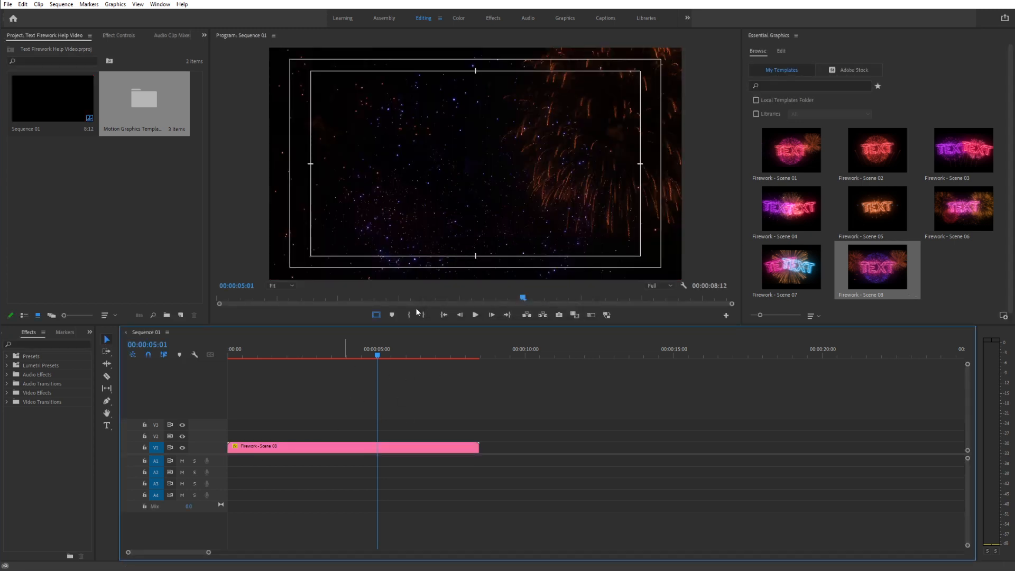
click(288, 349)
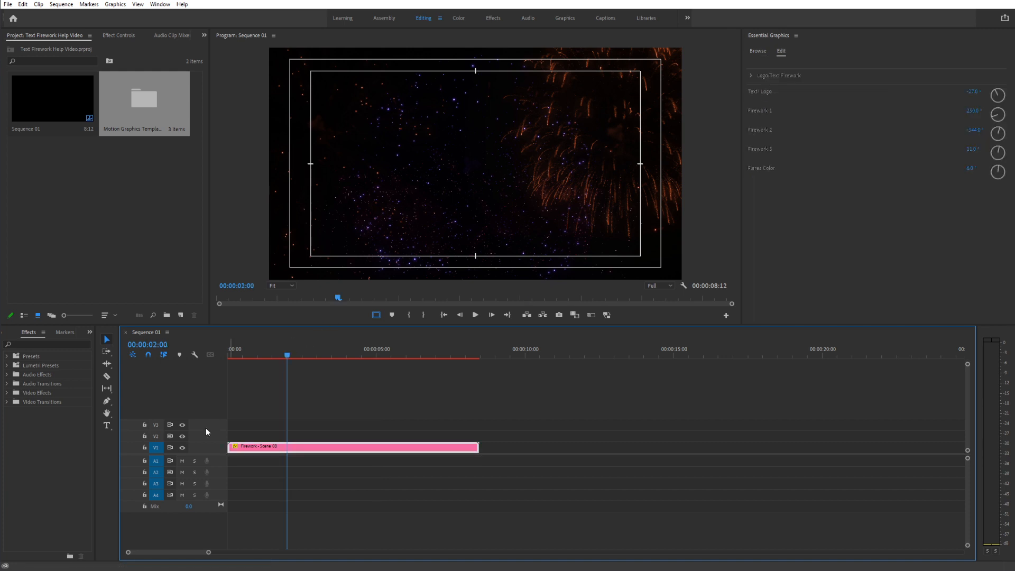
click(266, 351)
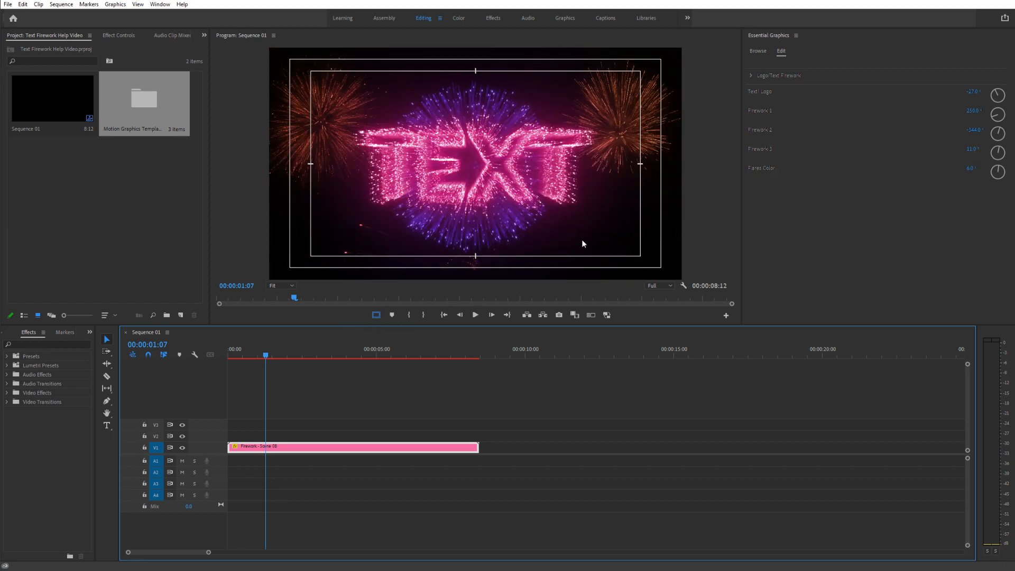
Step: Switch the Firework - Scene 08 clip from text to logo and replace the placeholder with Neuronfx Logo - Icon.ai
click(751, 75)
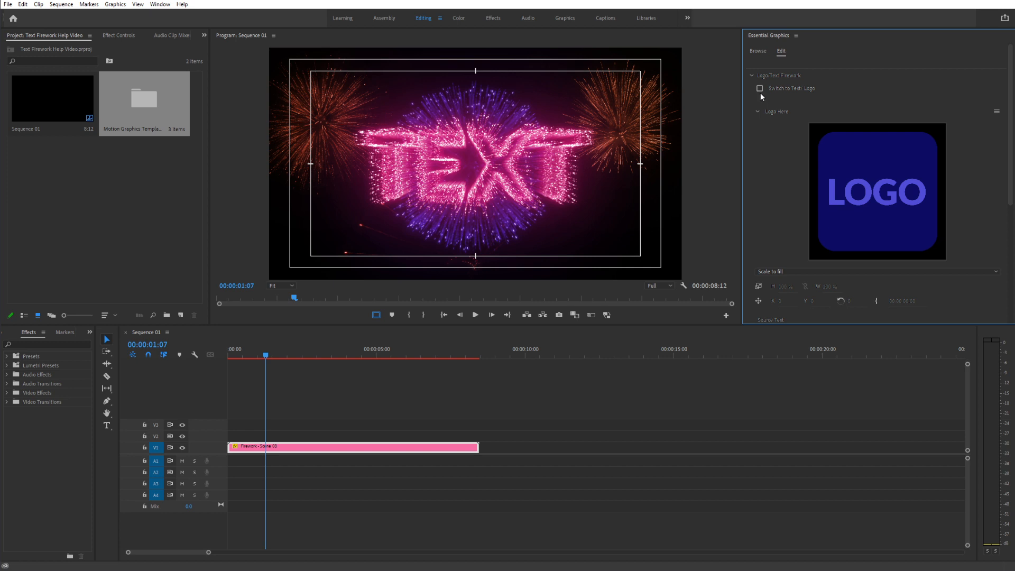
click(759, 90)
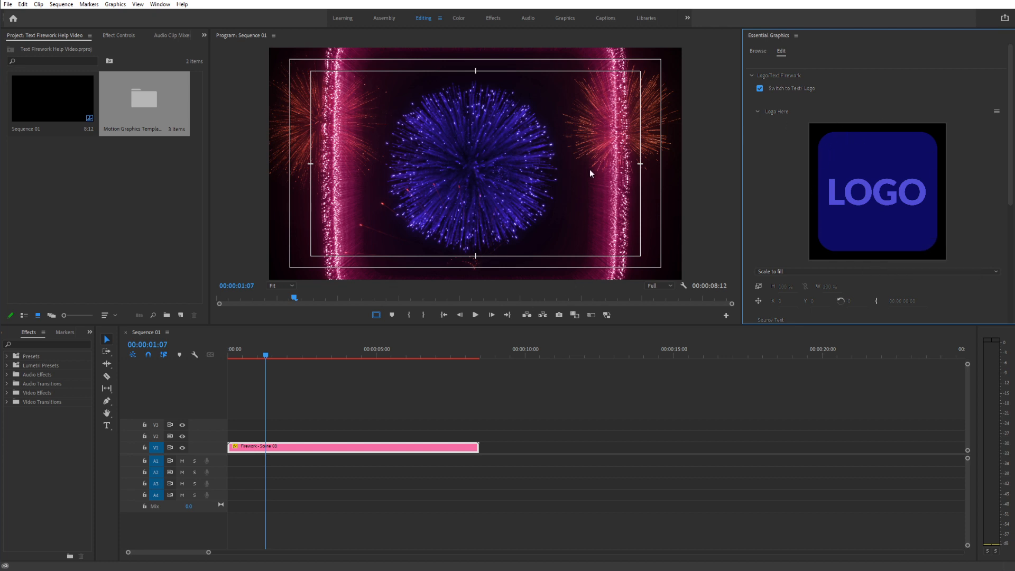
click(996, 113)
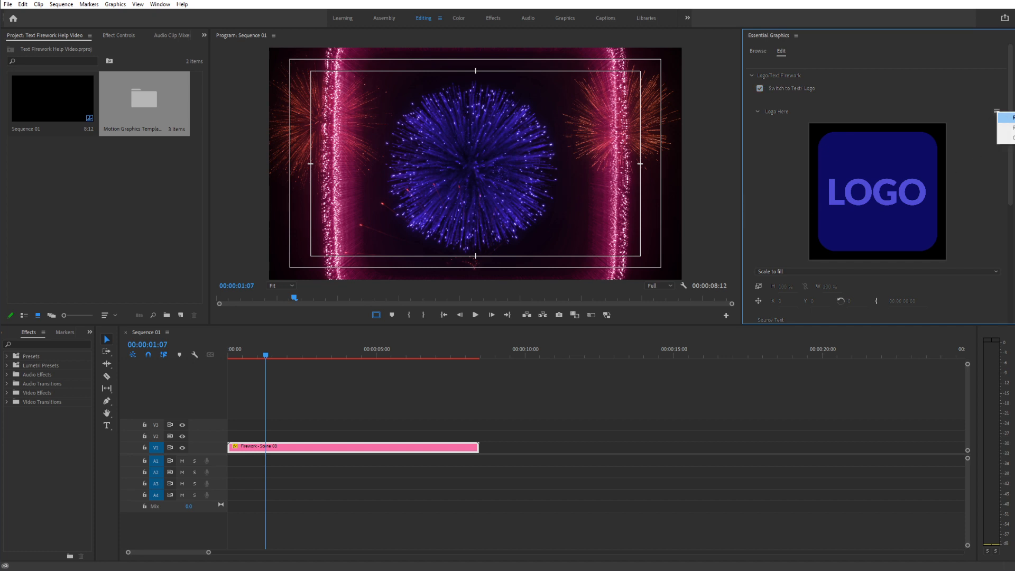
click(1009, 120)
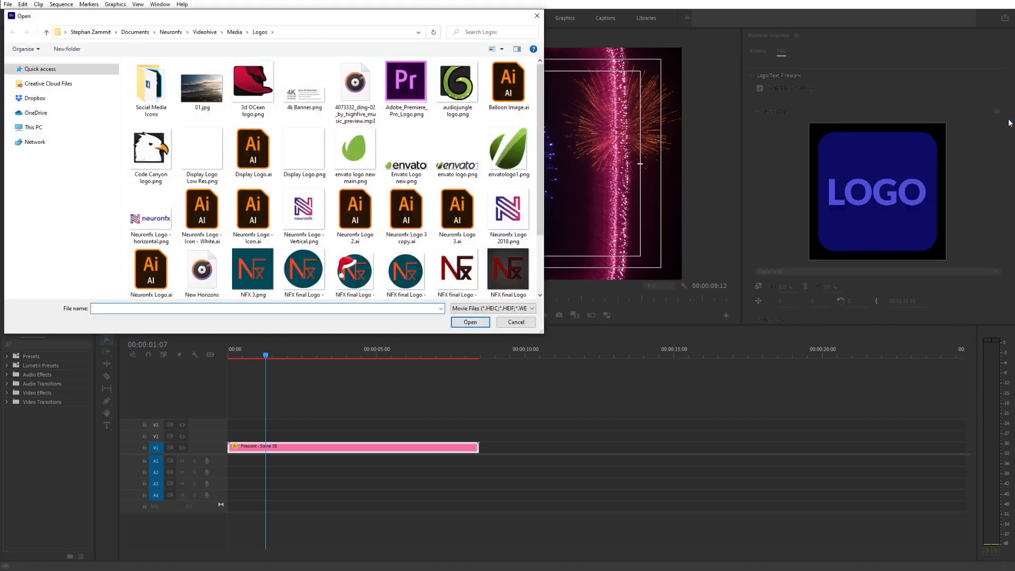
click(253, 211)
click(469, 321)
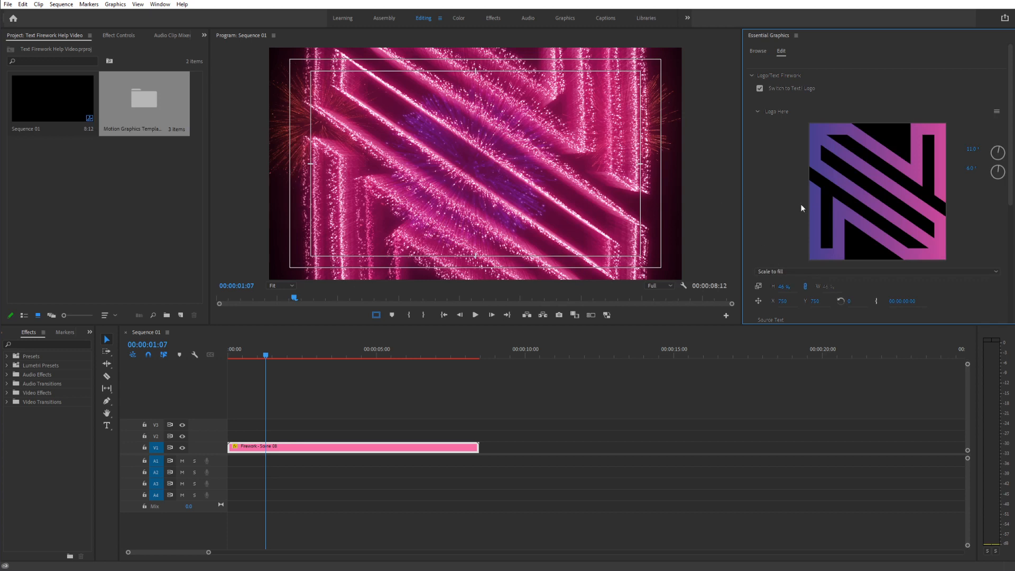
Step: Try several scale values for the replacement logo, including 20 %
click(784, 288)
text(7)
key(Return)
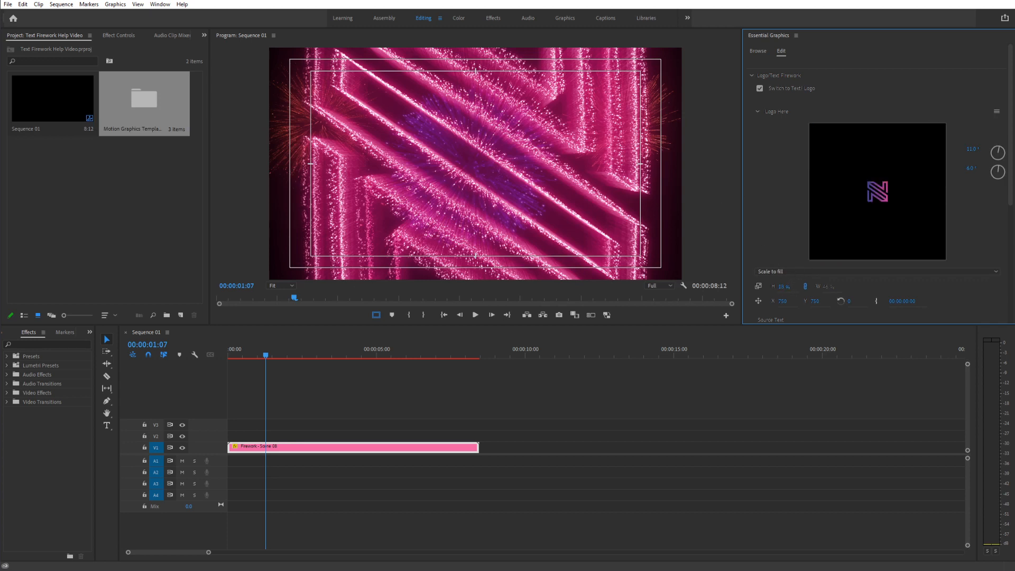
drag(786, 287, 789, 287)
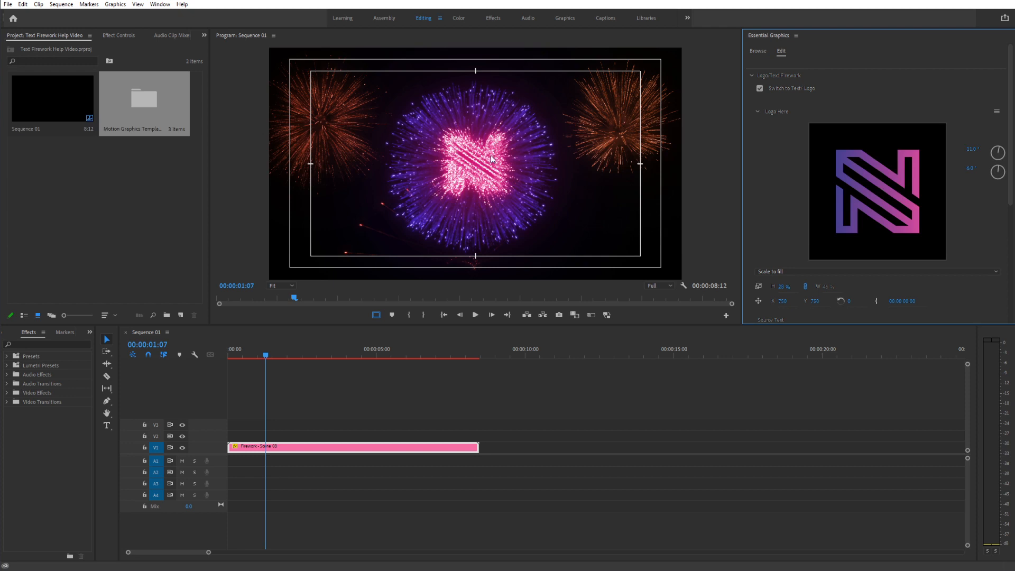
click(784, 287)
text(20)
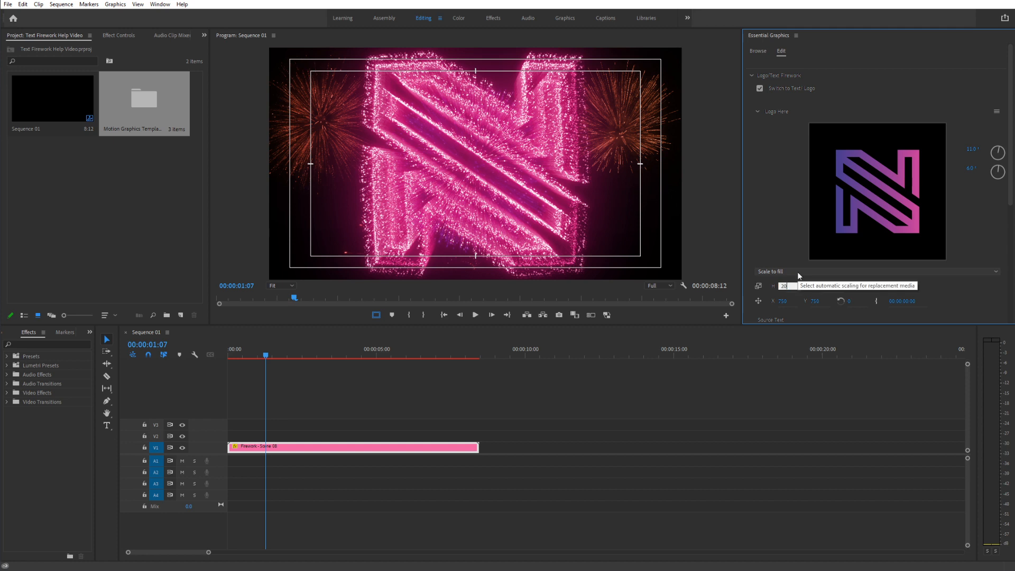
key(Return)
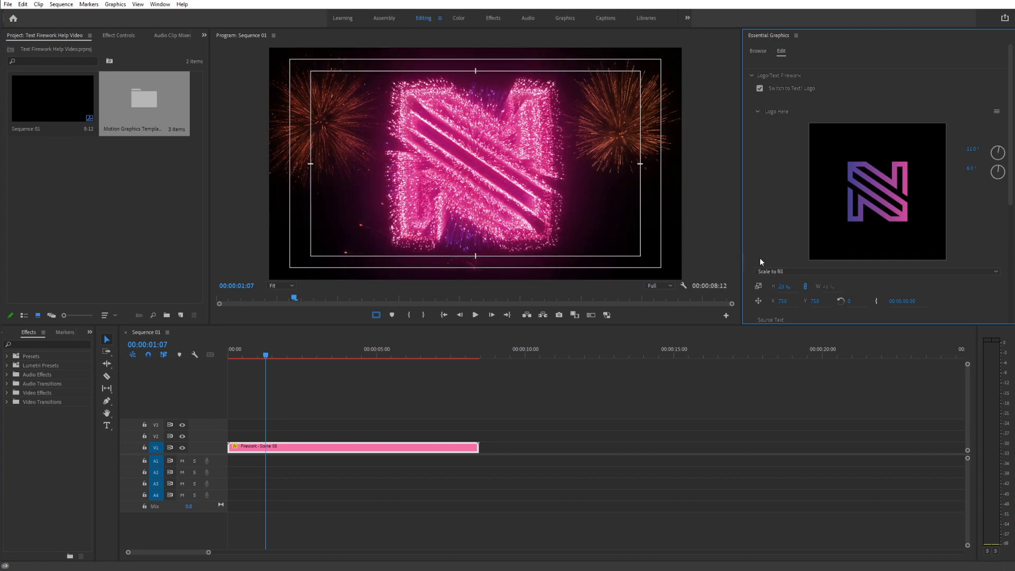
Step: Set the replacement logo's scale to 15 %
click(787, 285)
text(15)
key(Return)
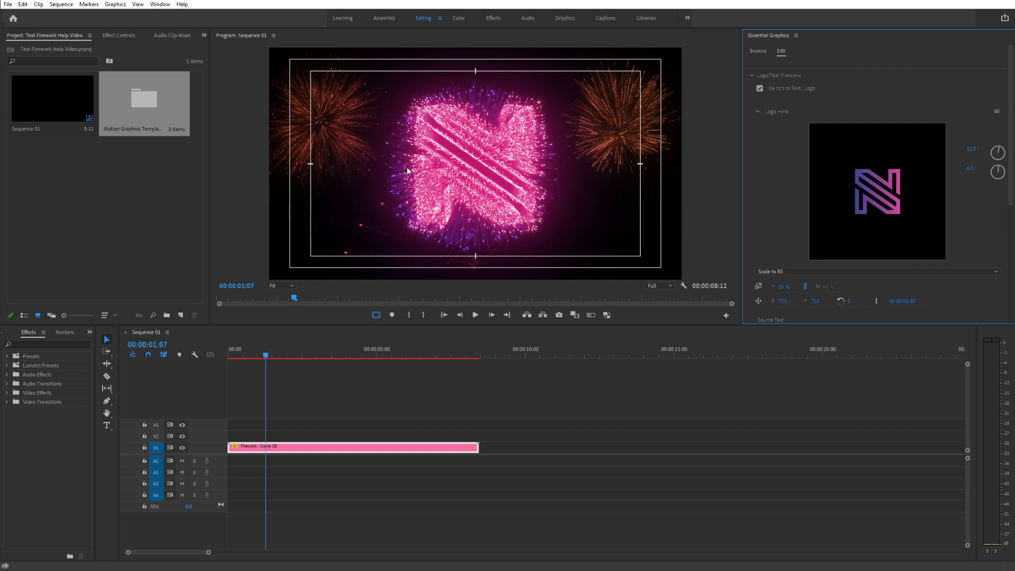
Step: Switch the clip back from logo to text and change the source text to COOL
click(757, 113)
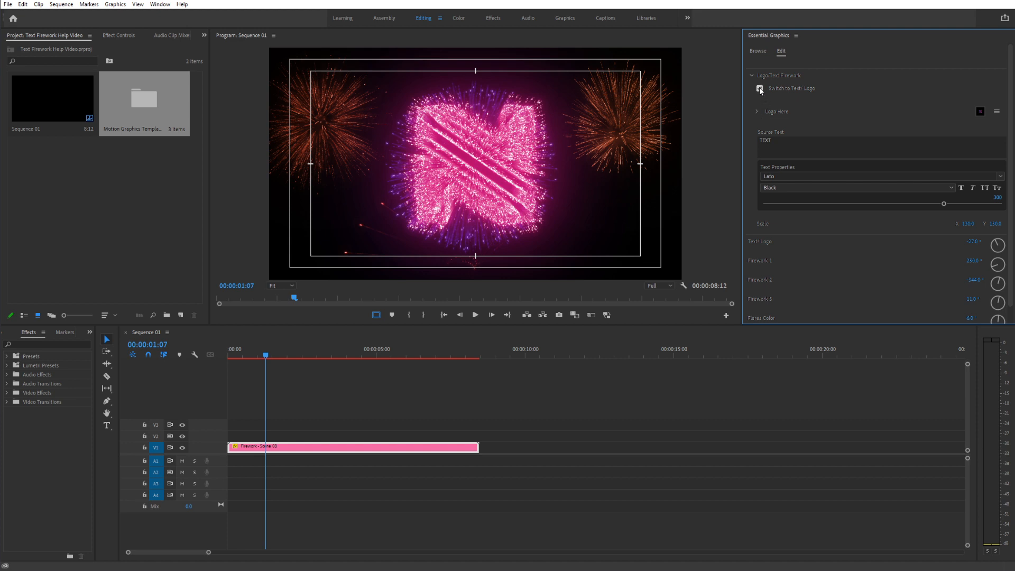
click(759, 88)
double_click(770, 140)
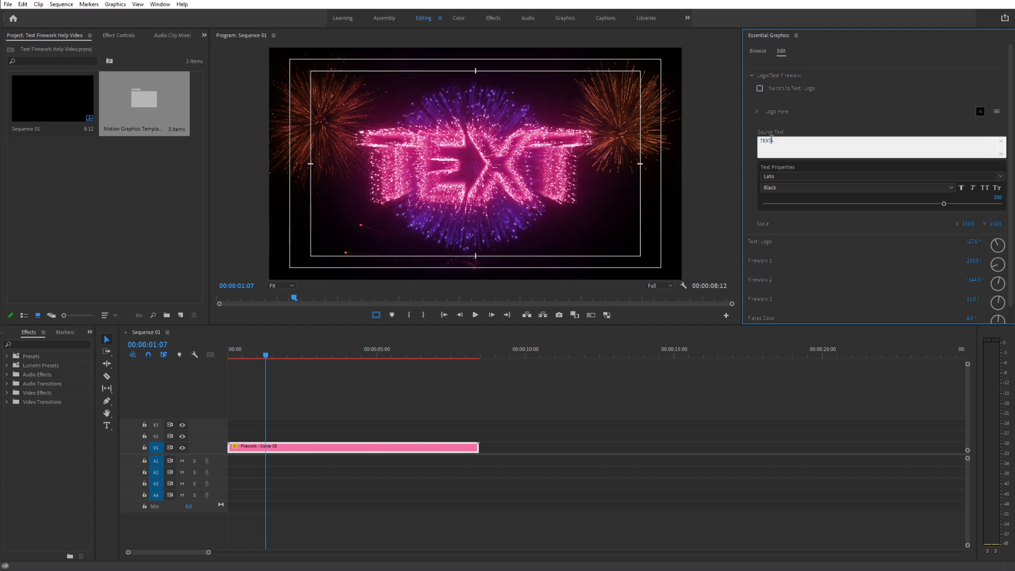
text(COOL)
click(748, 141)
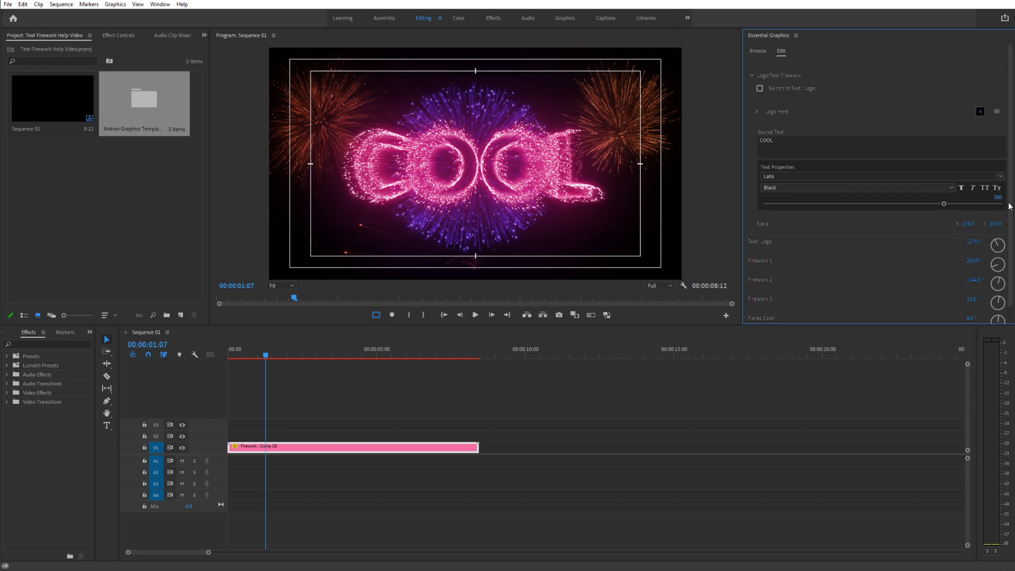
Step: Set the text's scale to 90 in X and Y, and switch the clip to the logo again
click(969, 223)
text(90)
key(Return)
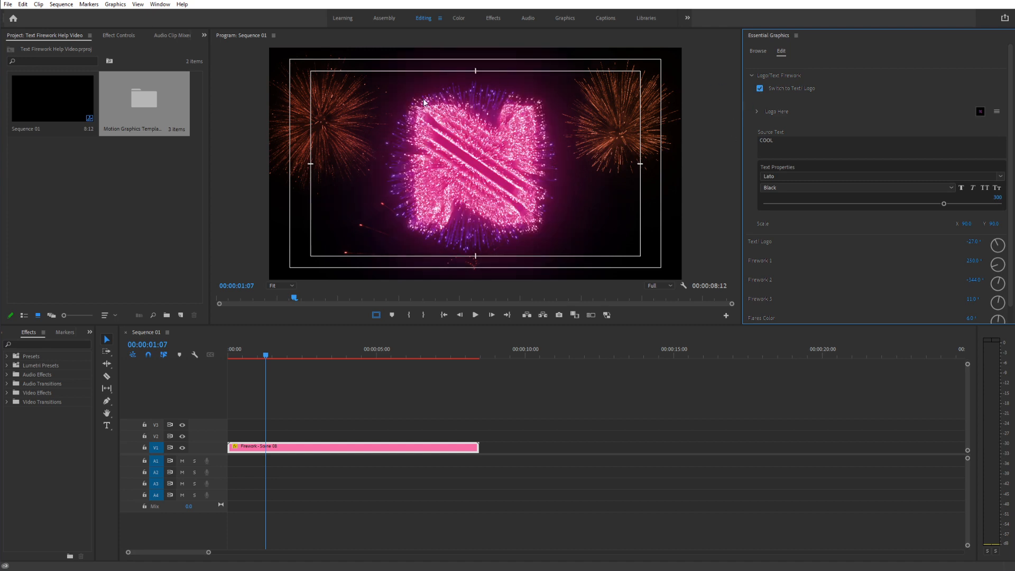
Step: Recolour the logo orange, the central firework red and the side fireworks purple and blue, and set the Flares Color angle to about 244°
click(752, 76)
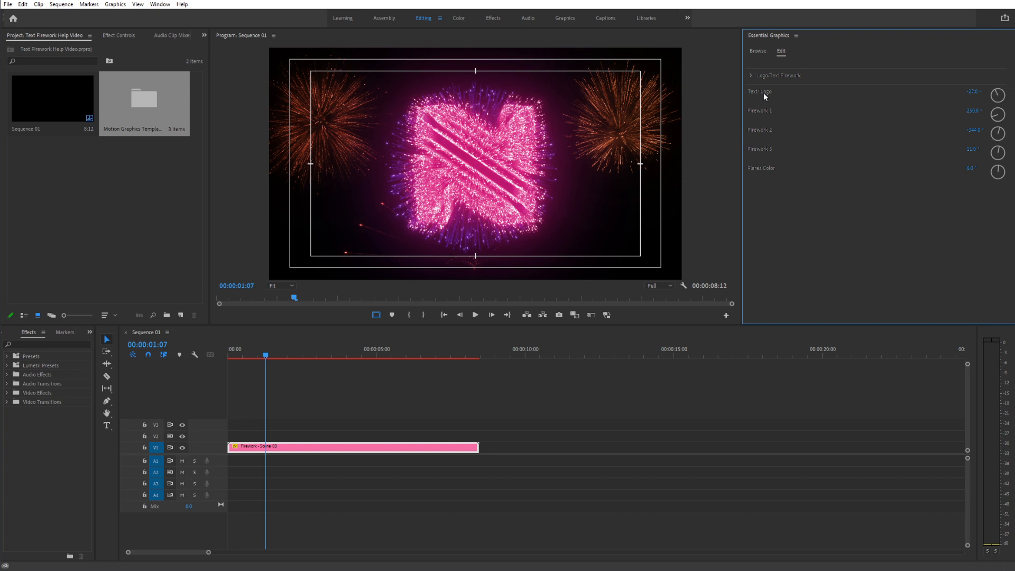
mouse_move(999, 94)
mouse_down()
mouse_move(976, 101)
mouse_move(1000, 94)
mouse_up()
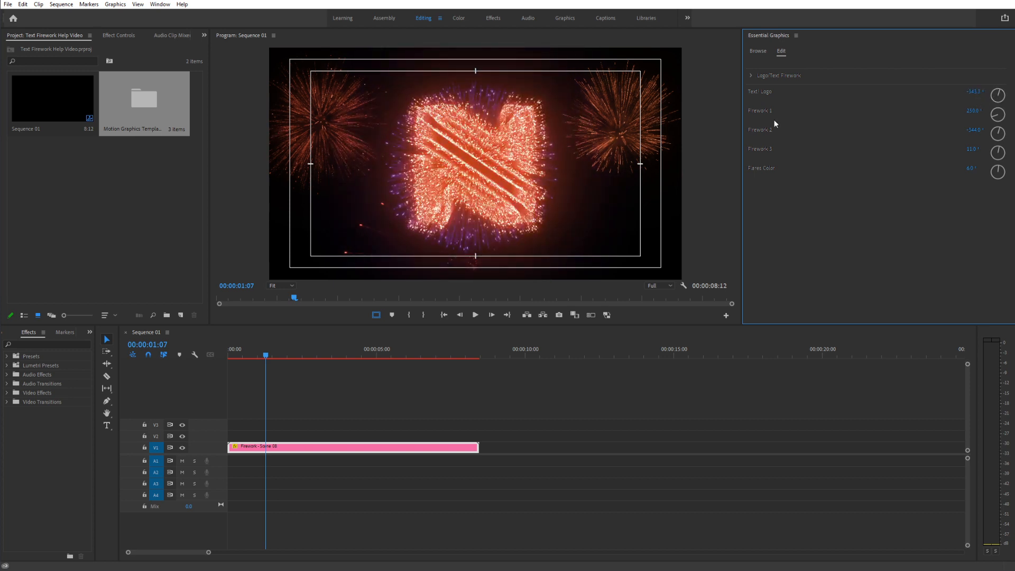
drag(998, 113, 989, 159)
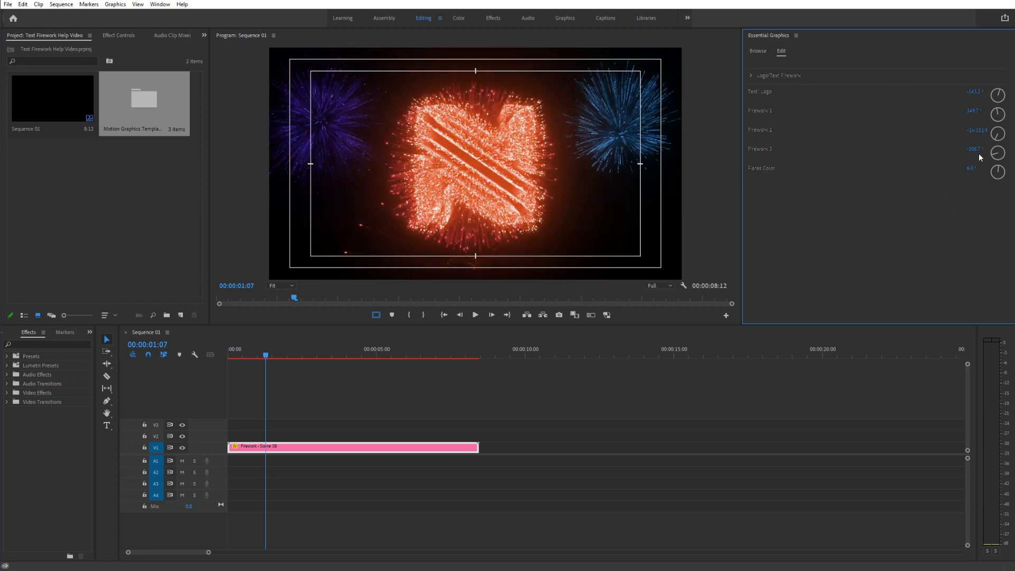
drag(999, 170, 977, 177)
click(302, 355)
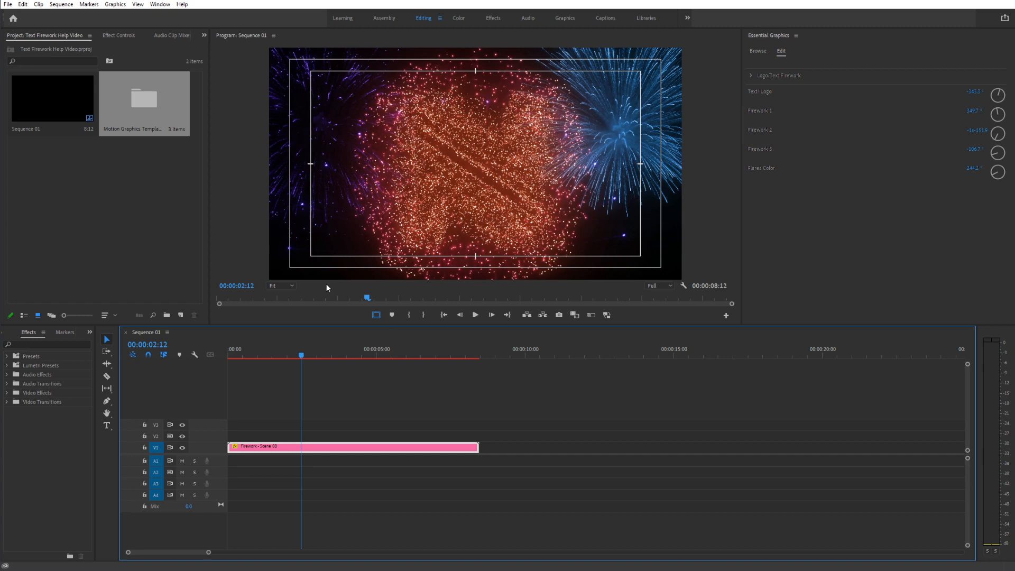
click(344, 354)
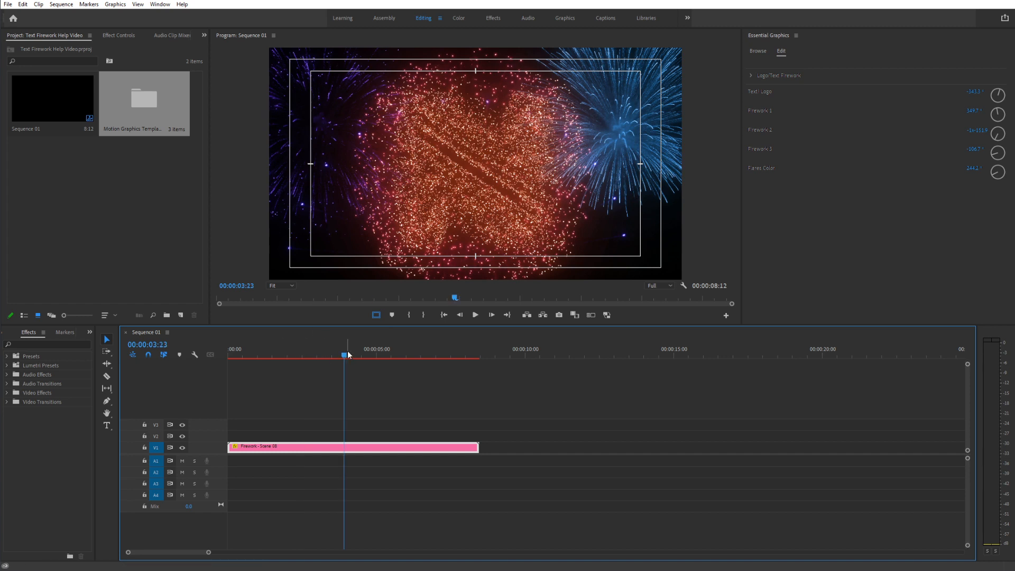
Step: Trim the end of the Firework - Scene 08 clip on V1 to 00:00:03:04
click(373, 353)
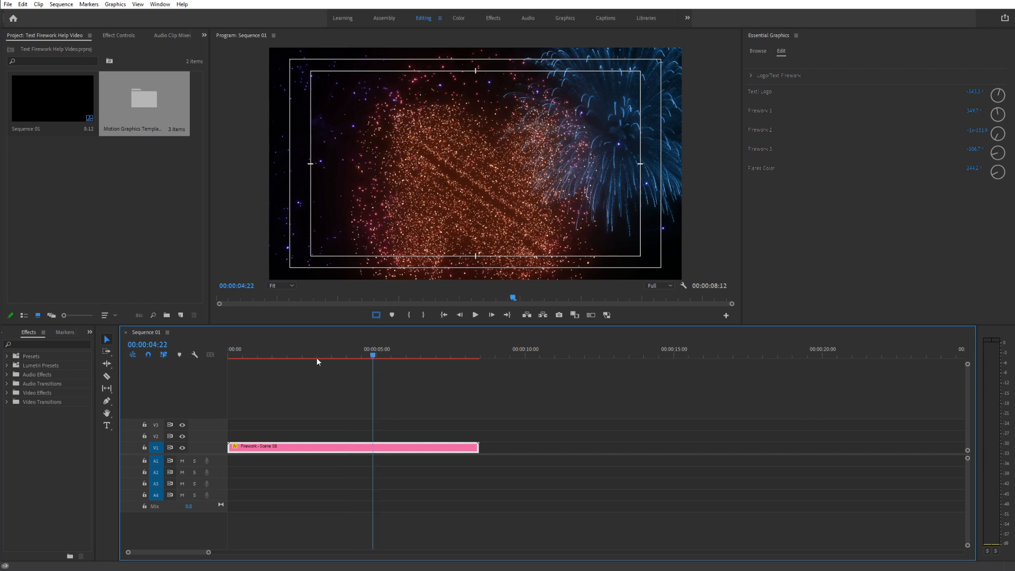
click(274, 356)
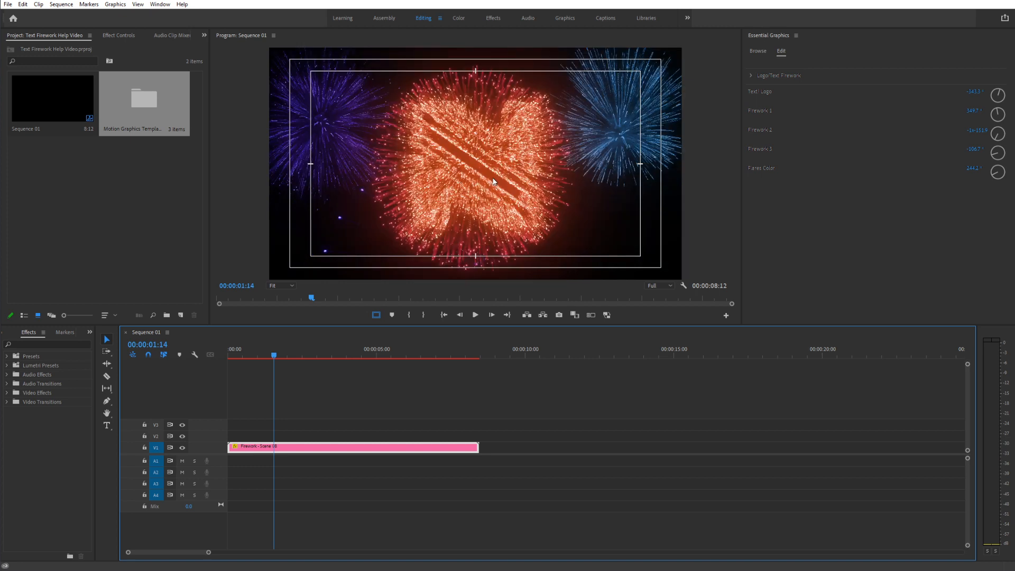
click(756, 52)
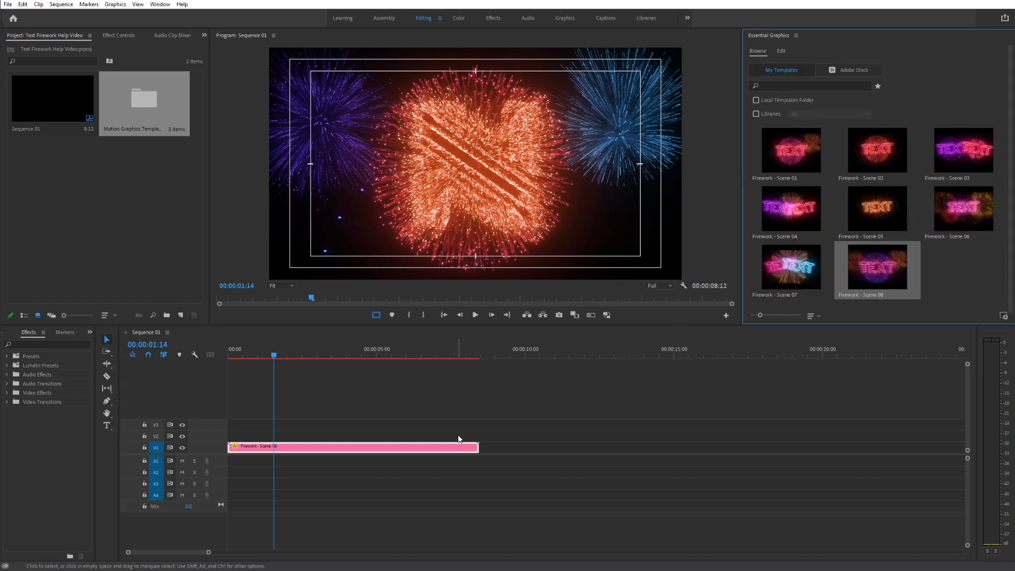
click(304, 355)
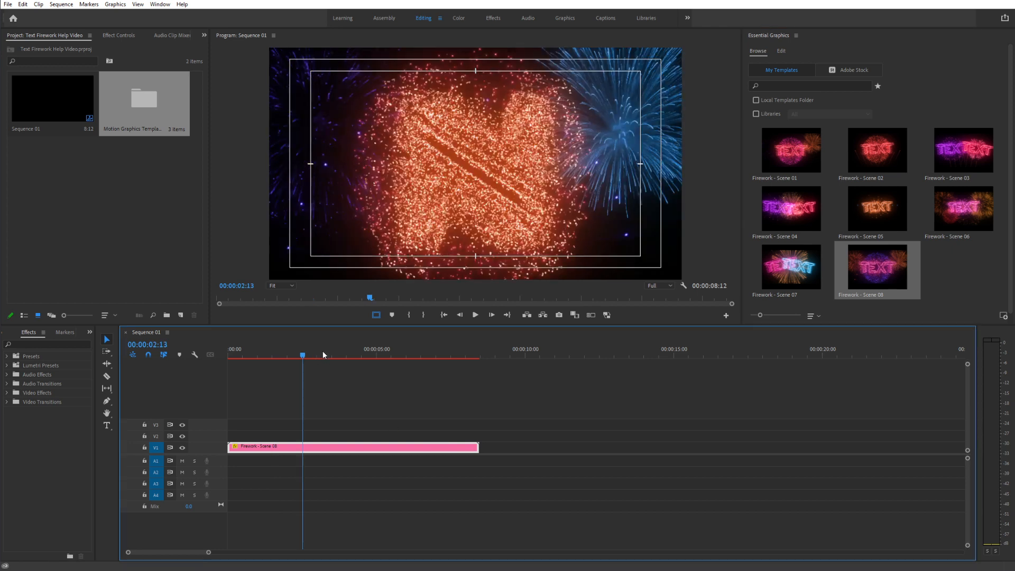
click(322, 353)
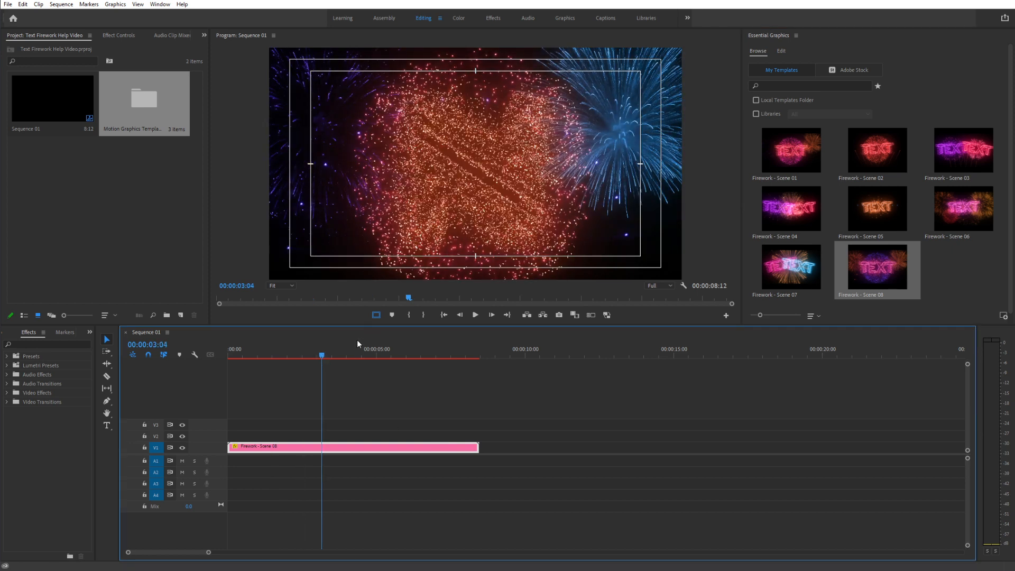
drag(478, 448, 320, 448)
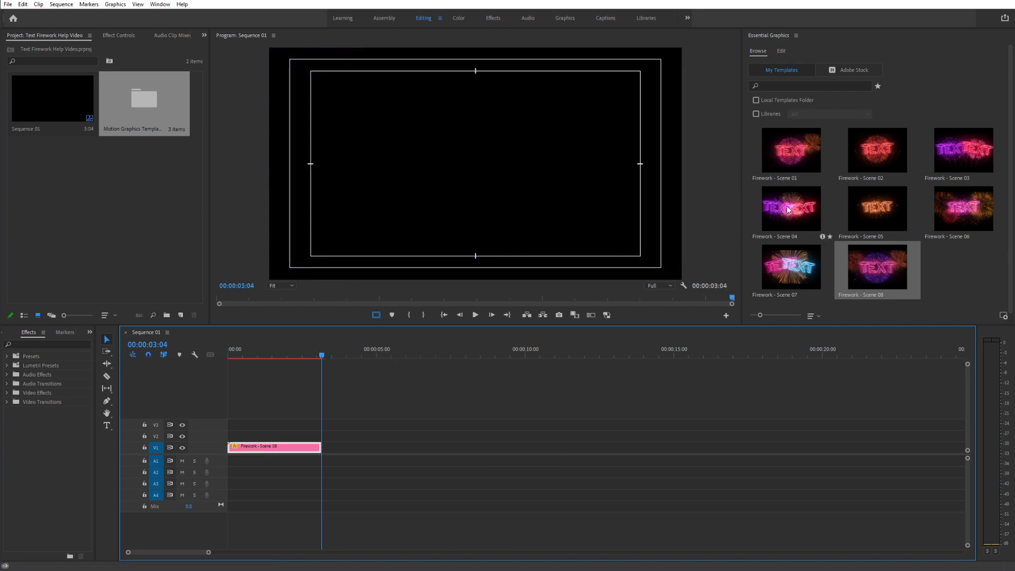
Step: Add the Firework - Scene 03 template to V1 directly after the Scene 08 clip and preview it at 00:00:04:13
drag(961, 147, 324, 450)
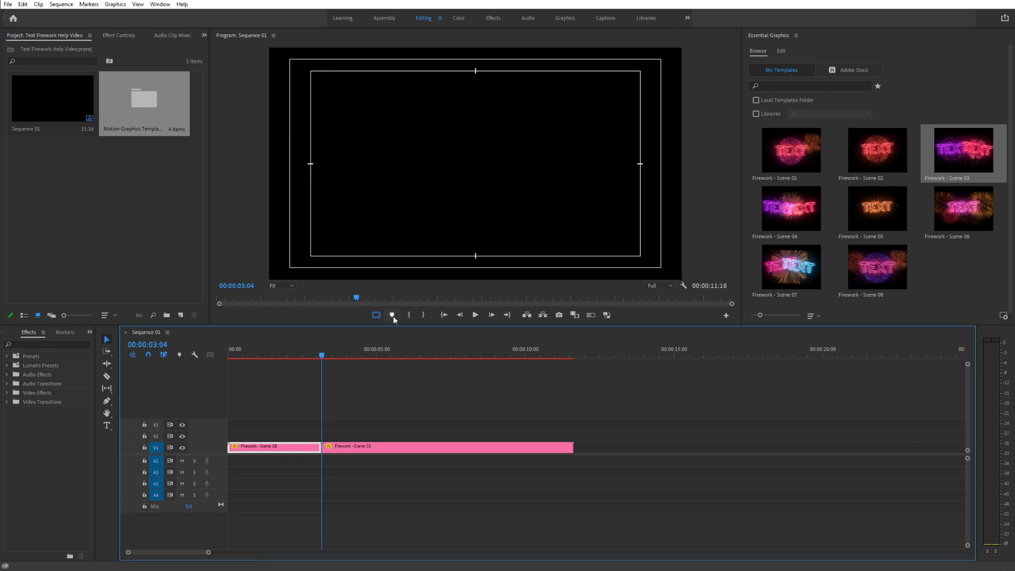
click(391, 356)
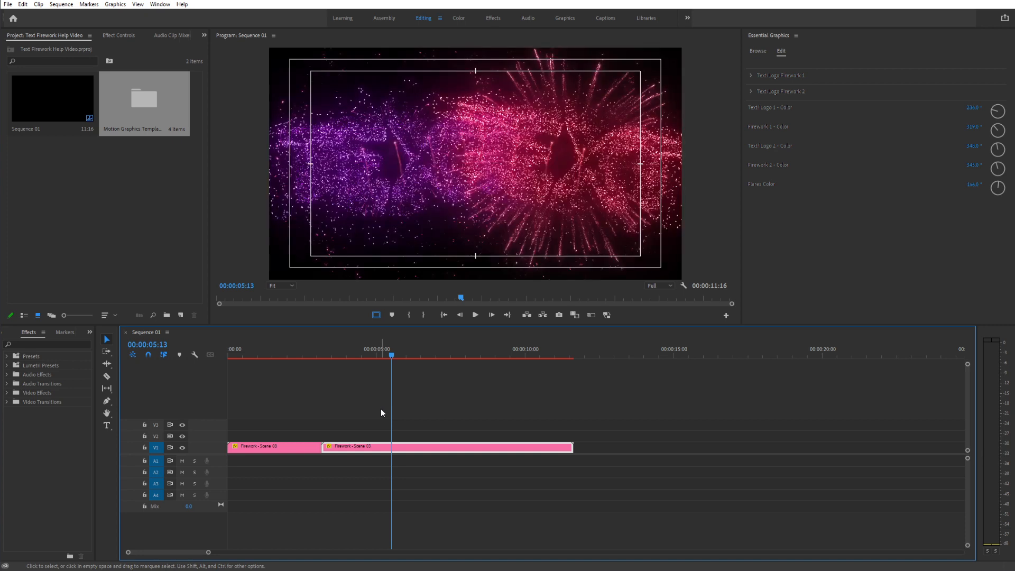
click(363, 352)
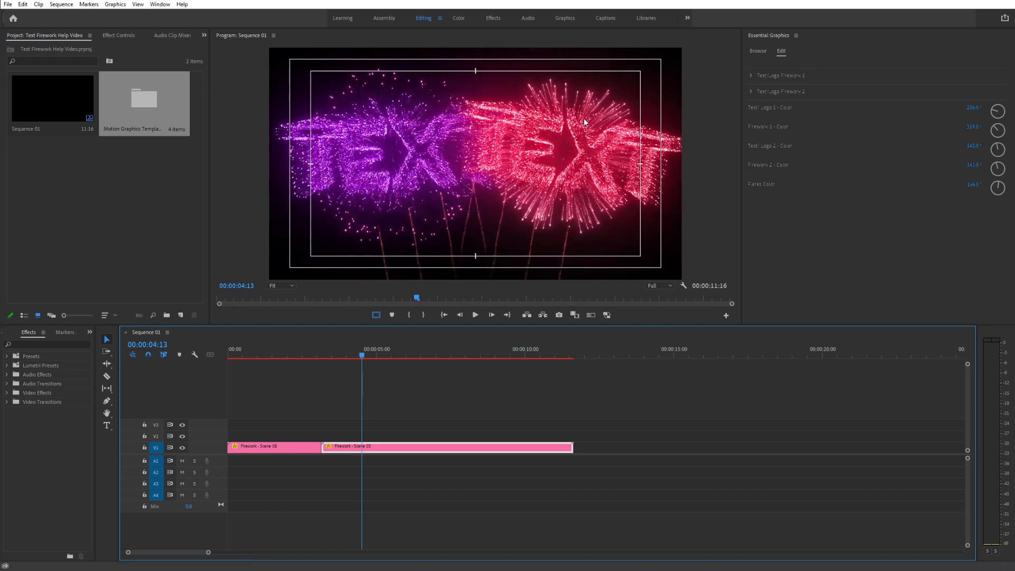
Step: Change the source text of Scene 03's first text firework to MY
click(751, 75)
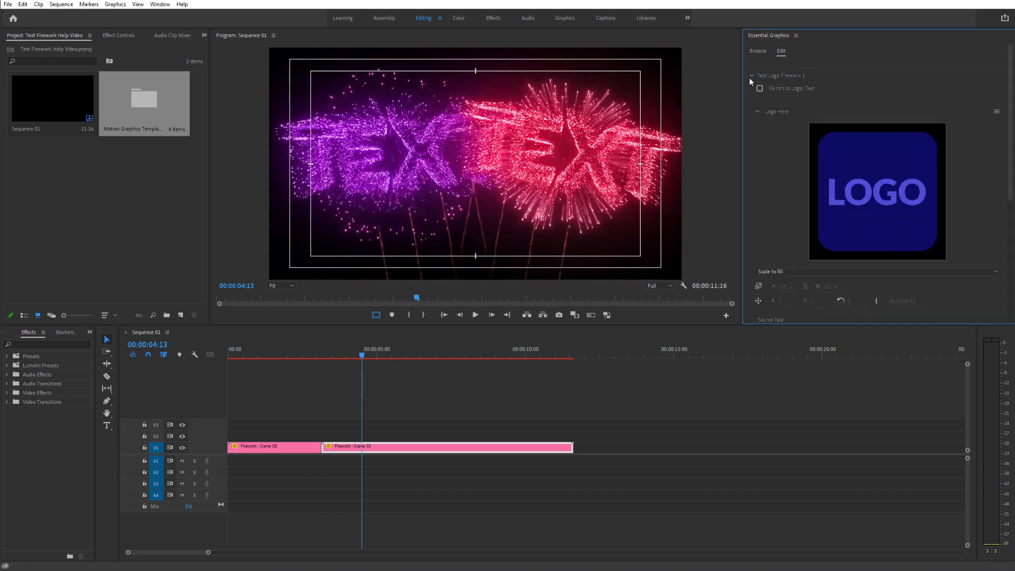
click(757, 112)
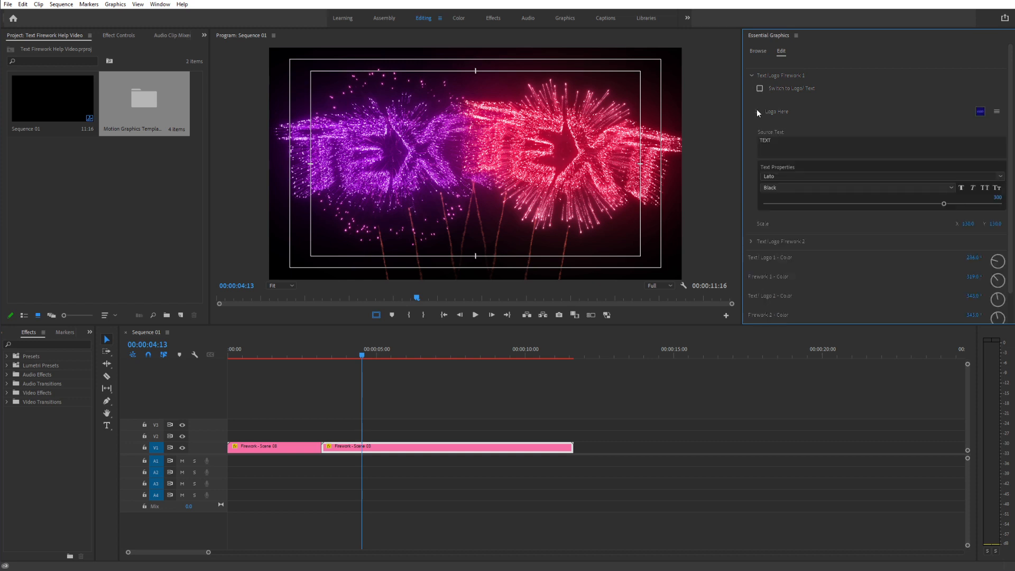
click(779, 138)
key(ctrl+a)
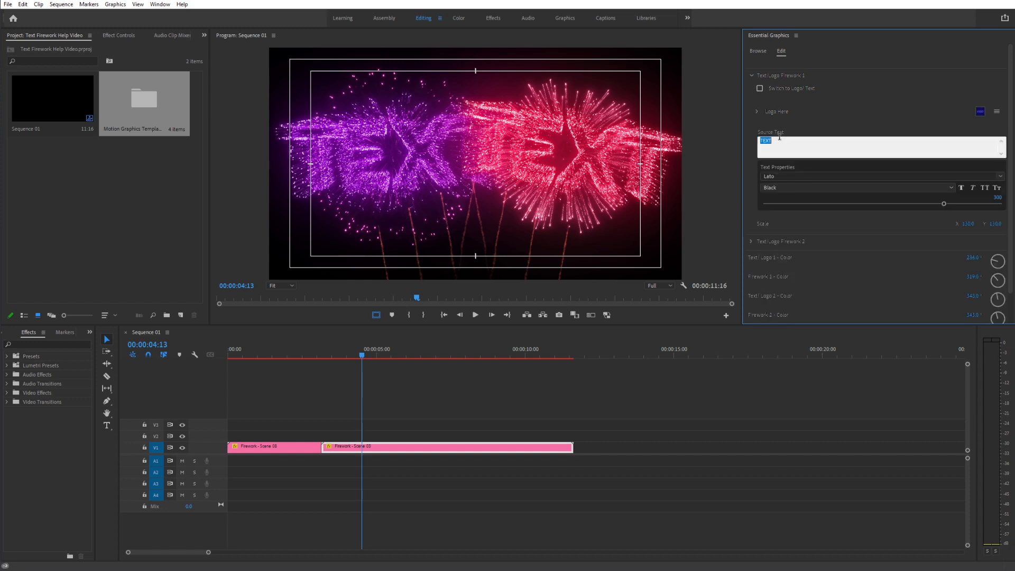
text(my)
key(BackSpace)
key(BackSpace)
text(MY)
click(751, 75)
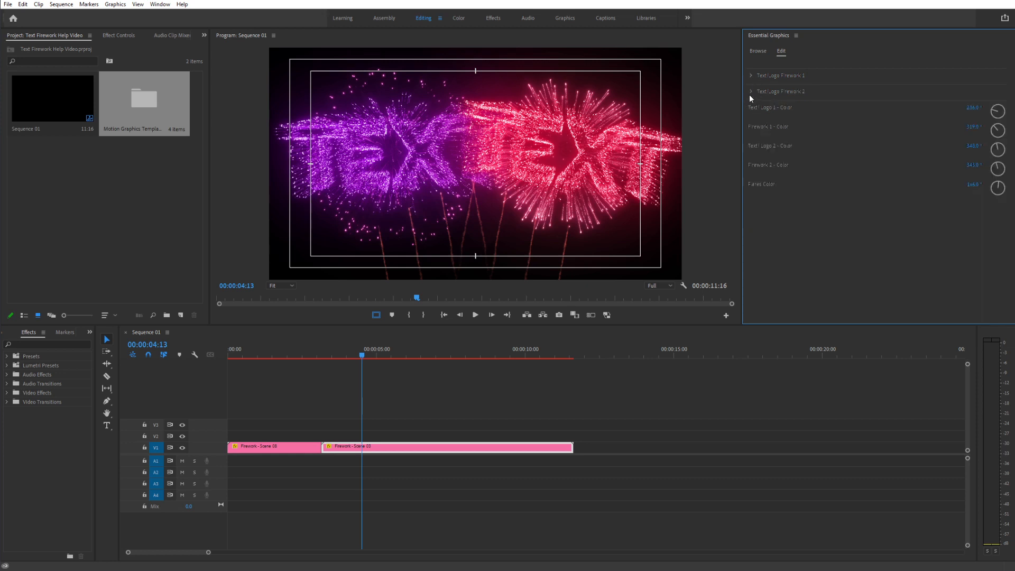
Step: Change the source text of Scene 03's second text firework to TITLE
click(750, 91)
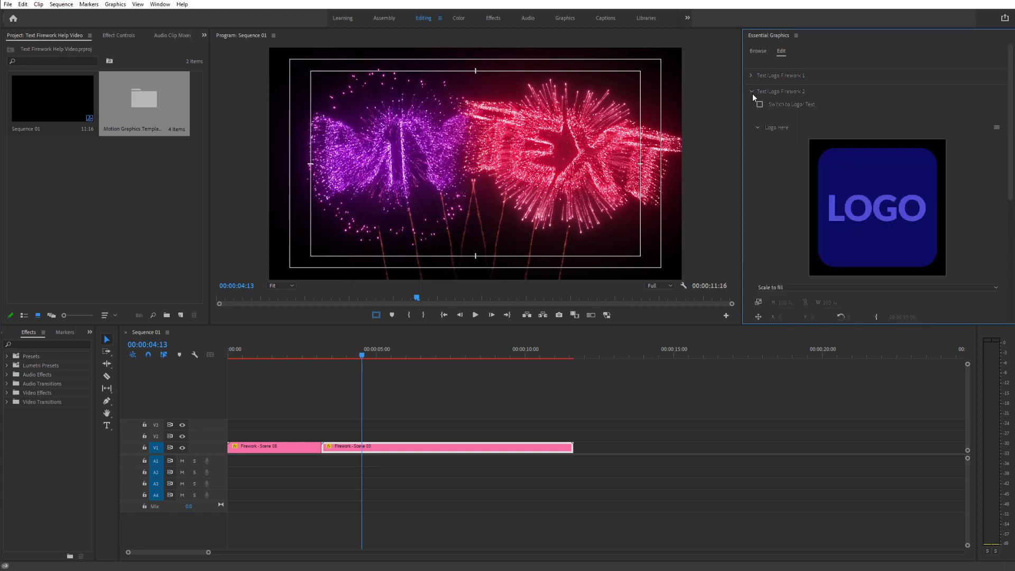
click(757, 127)
click(771, 154)
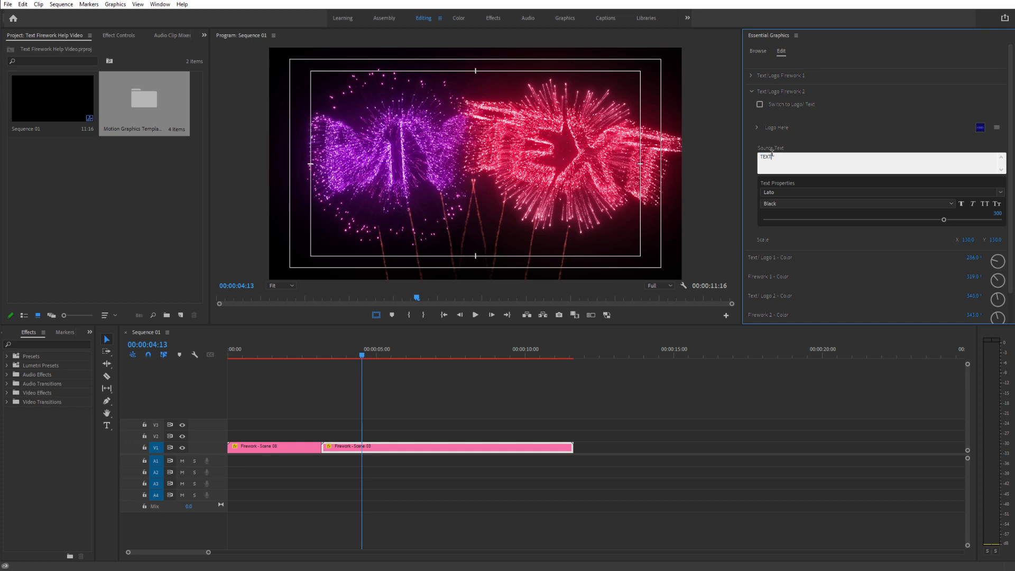
text(TITLE)
click(753, 159)
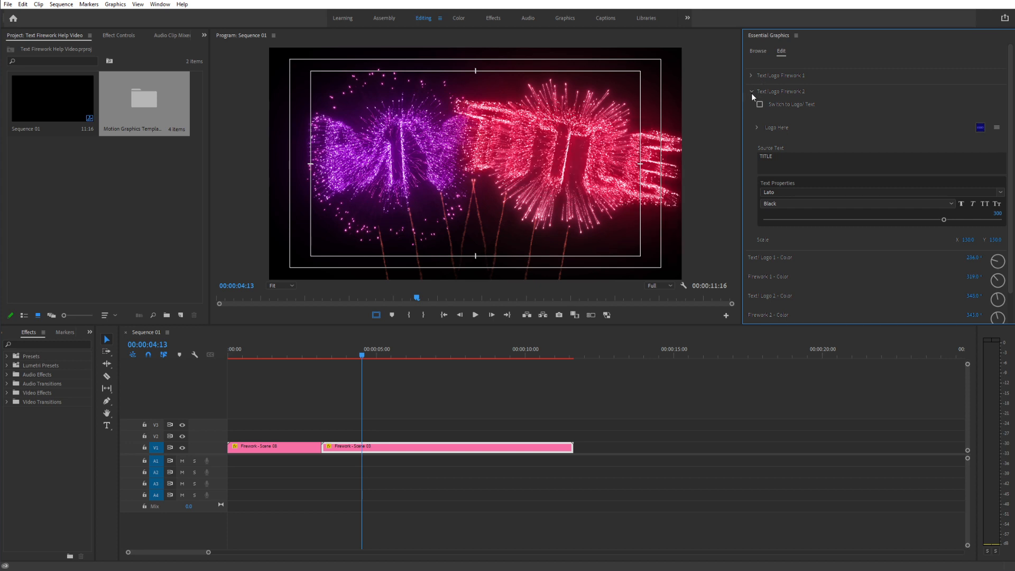
click(751, 93)
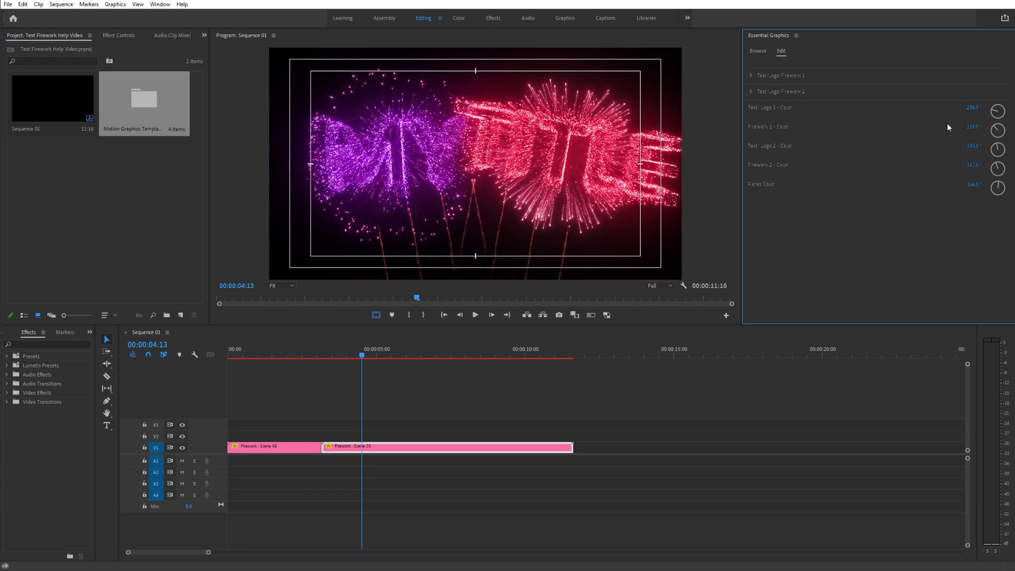
Step: Recolour Scene 03's first text and firework yellow, the second text and firework purple, and adjust the flares color, then return to the template library
drag(996, 111, 992, 188)
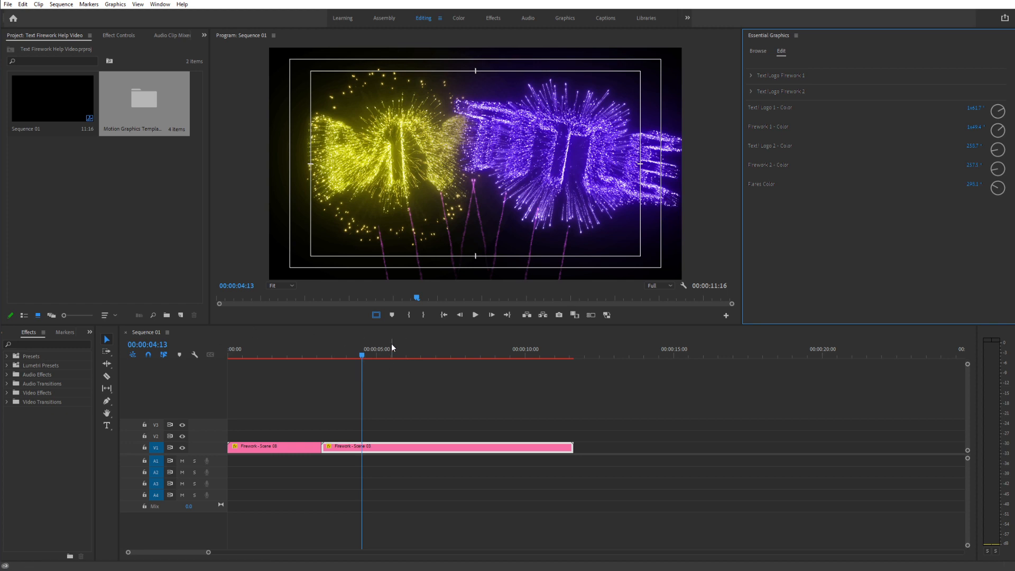
click(756, 51)
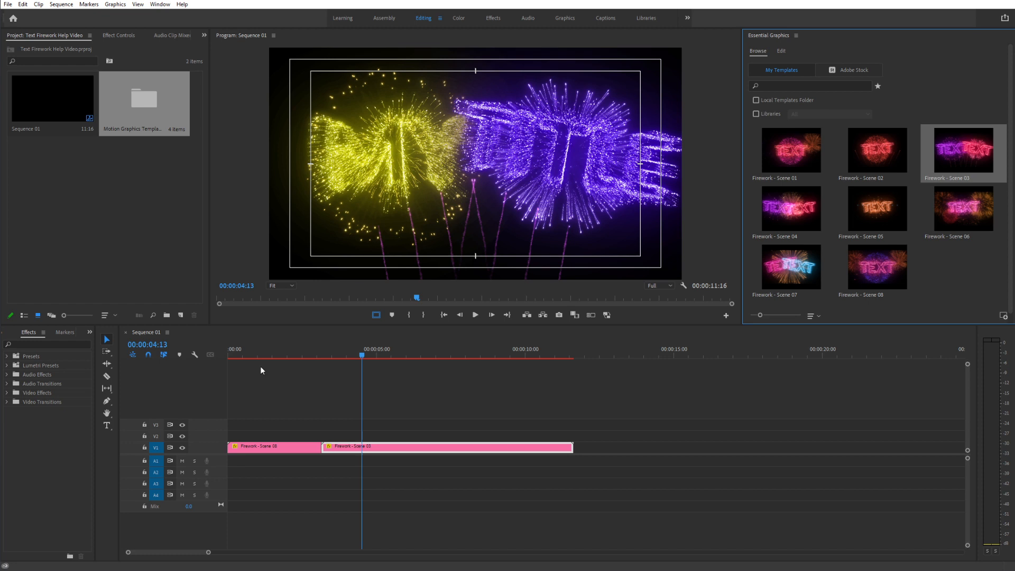
Step: Open the media export settings for Sequence 01 and choose H.264 as the format
click(8, 6)
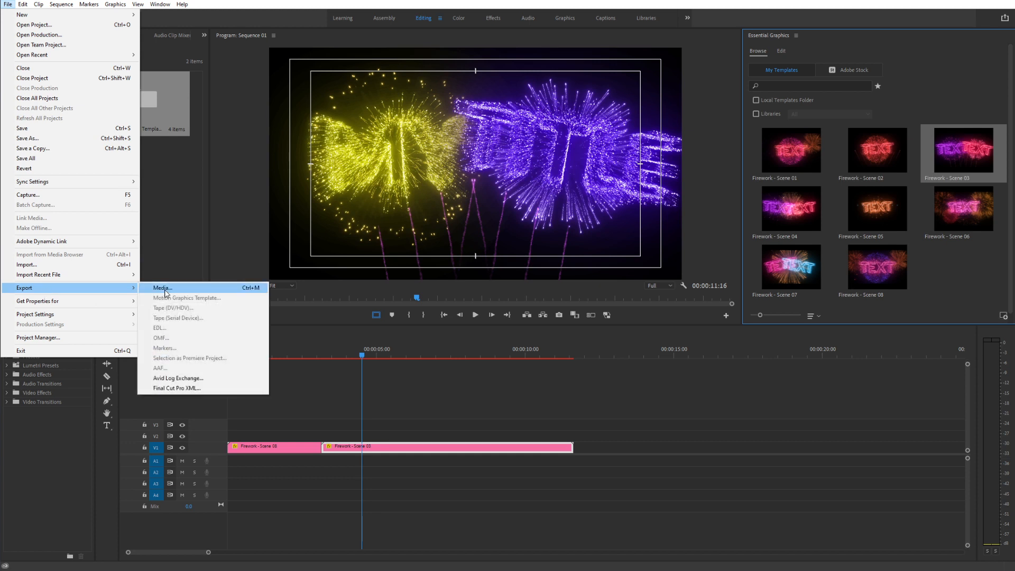
click(353, 415)
click(10, 5)
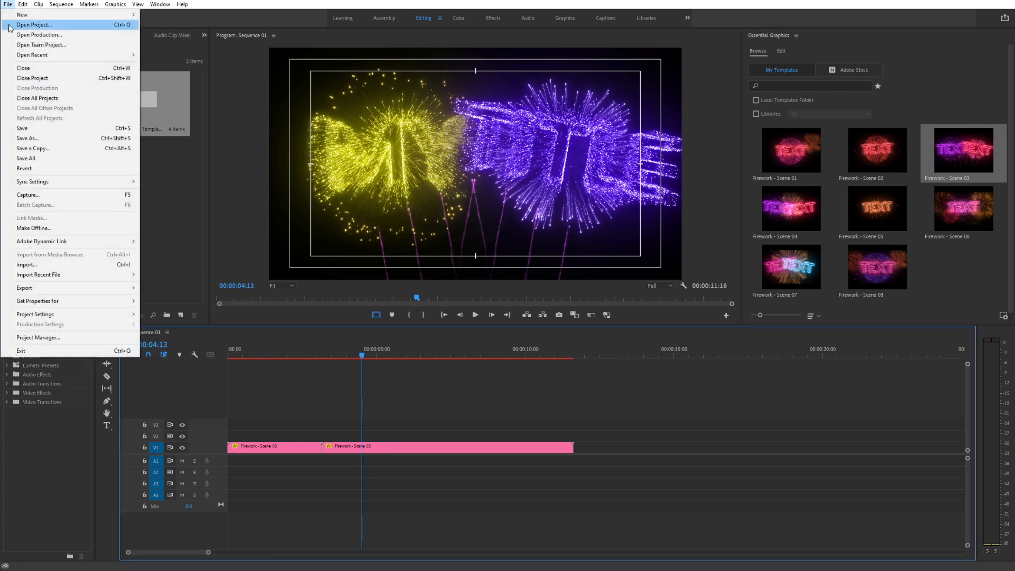
mouse_move(40, 290)
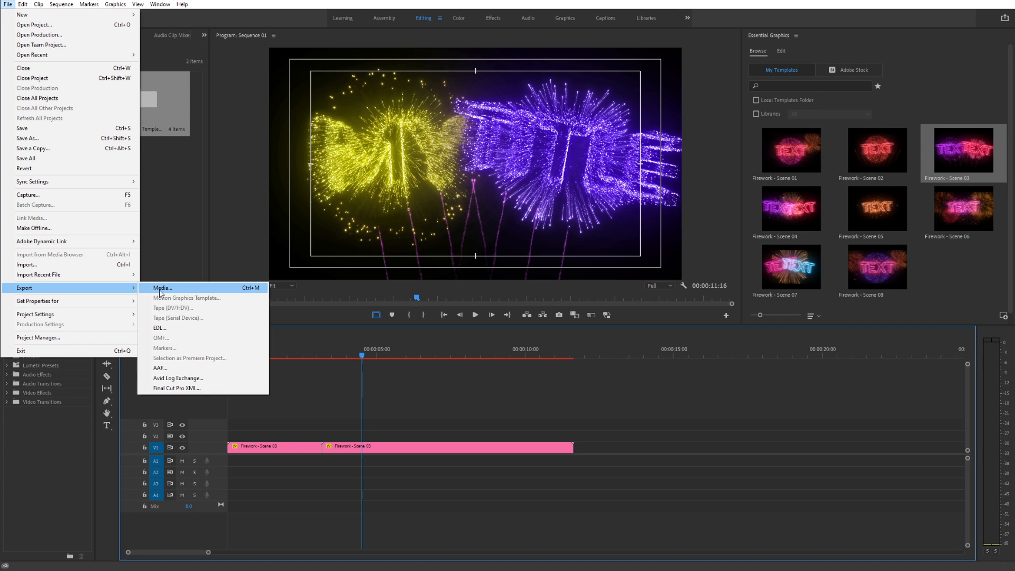
click(160, 289)
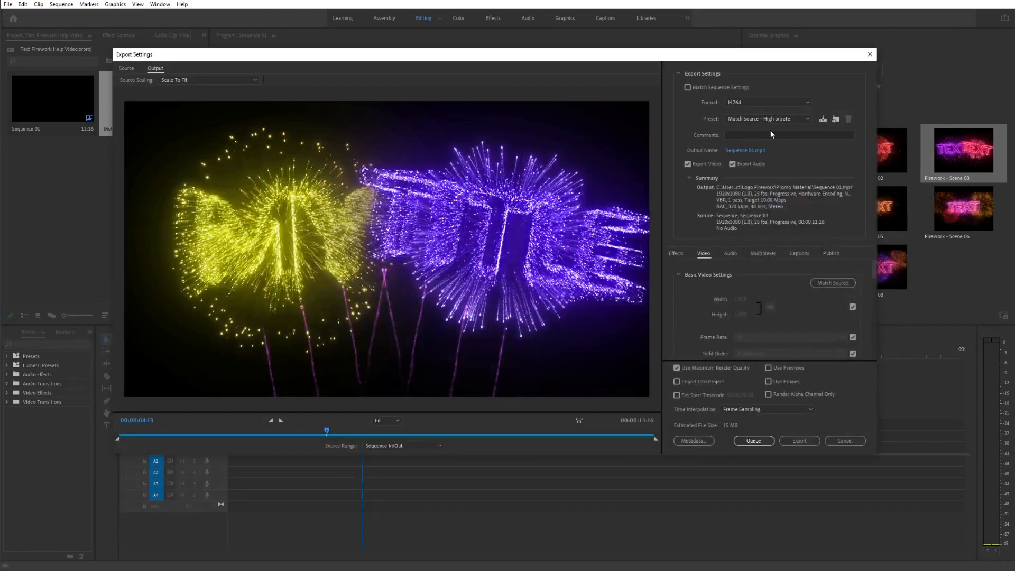
click(744, 103)
click(742, 233)
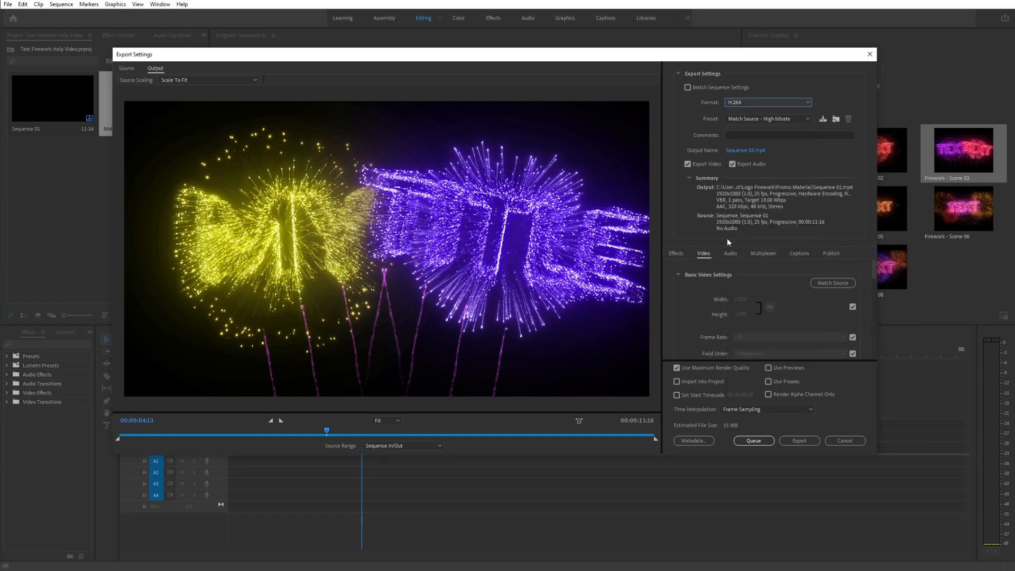
Step: Name the export output Fireworks and save it in the Promo Material folder
click(739, 150)
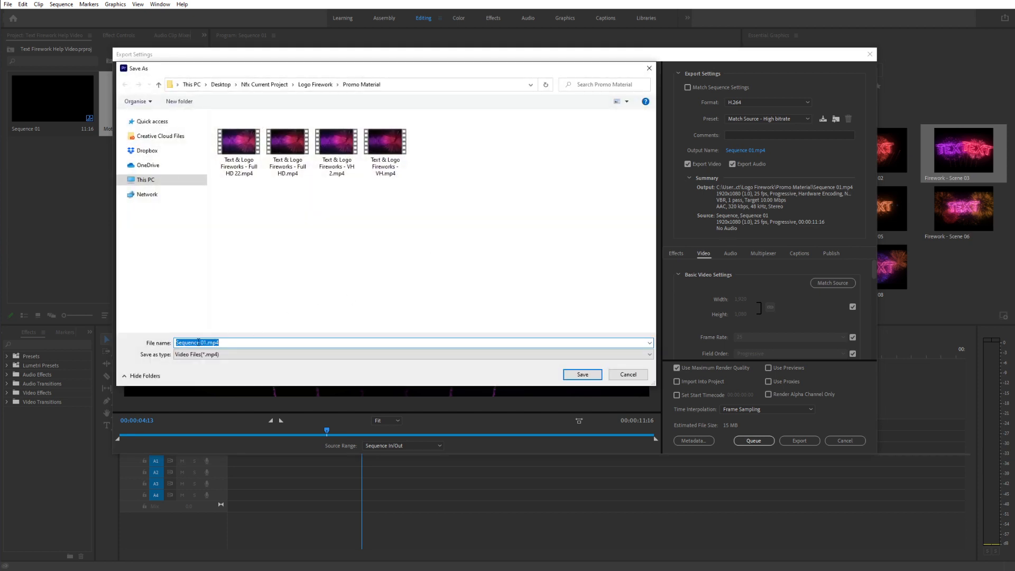
text(Fireworks)
click(582, 374)
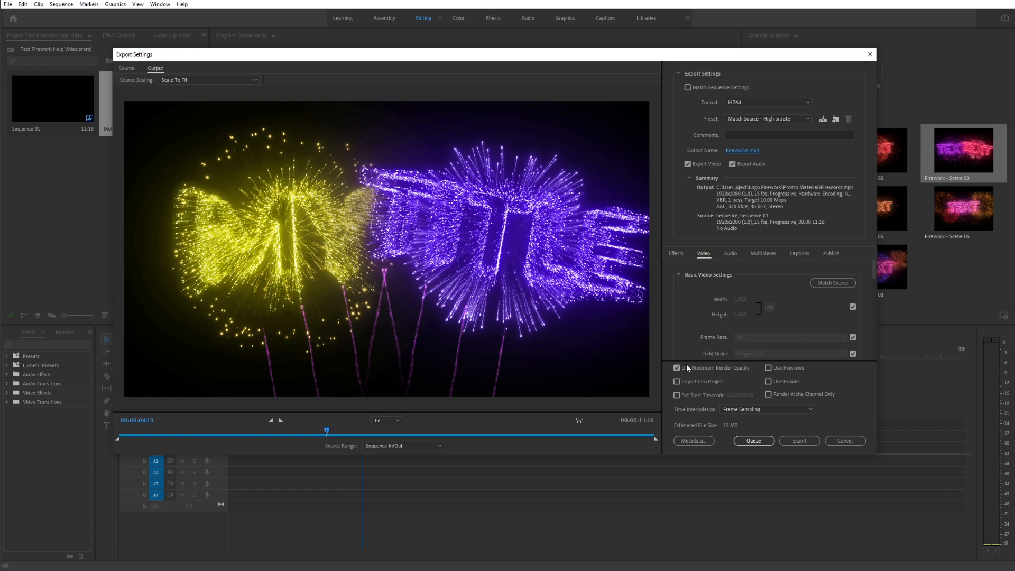
Step: Set the export's target bitrate to 50 Mbps and export the sequence
scroll(719, 323, down, 5)
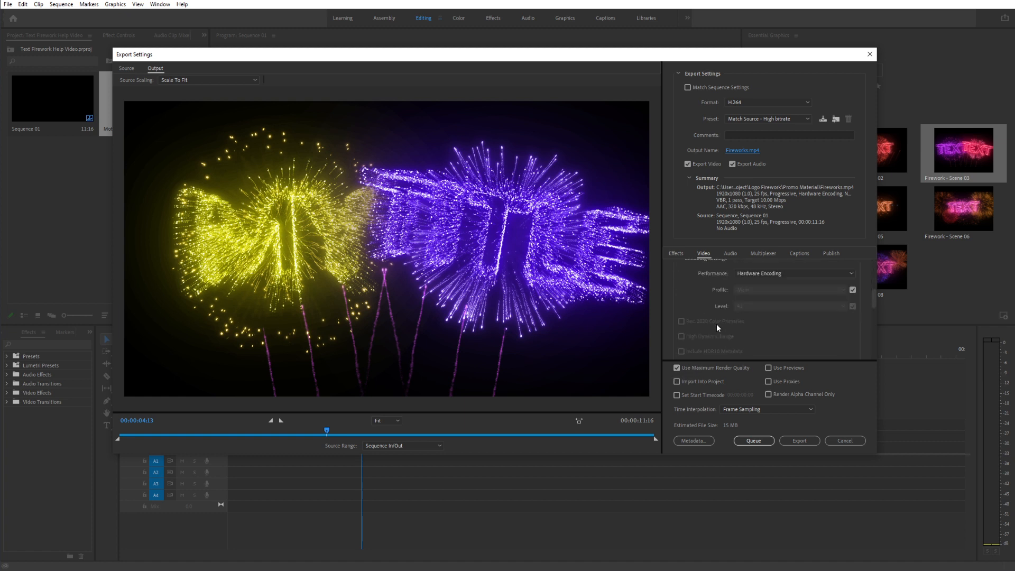
scroll(718, 323, down, 3)
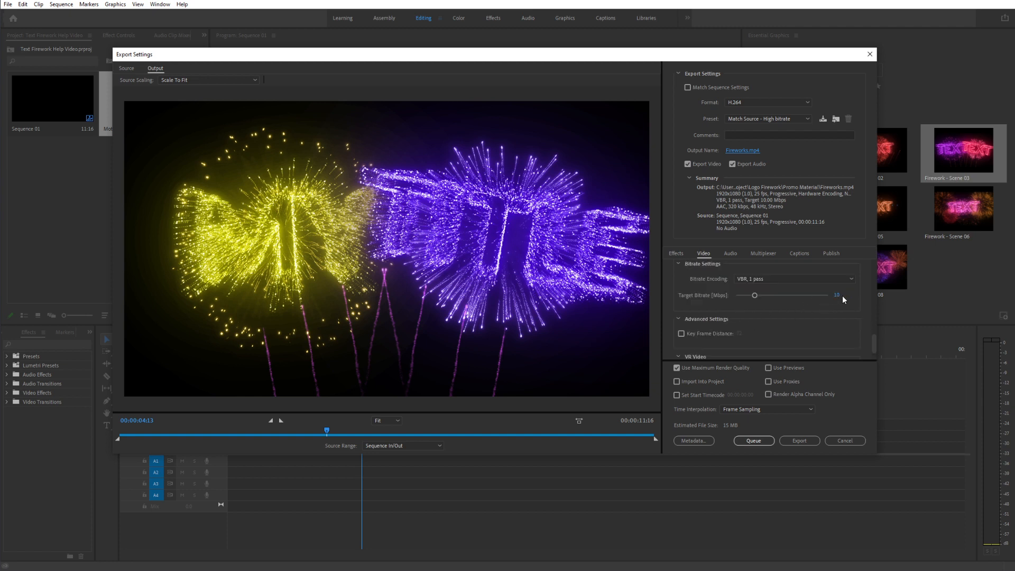
click(839, 295)
text(50)
click(777, 316)
click(799, 441)
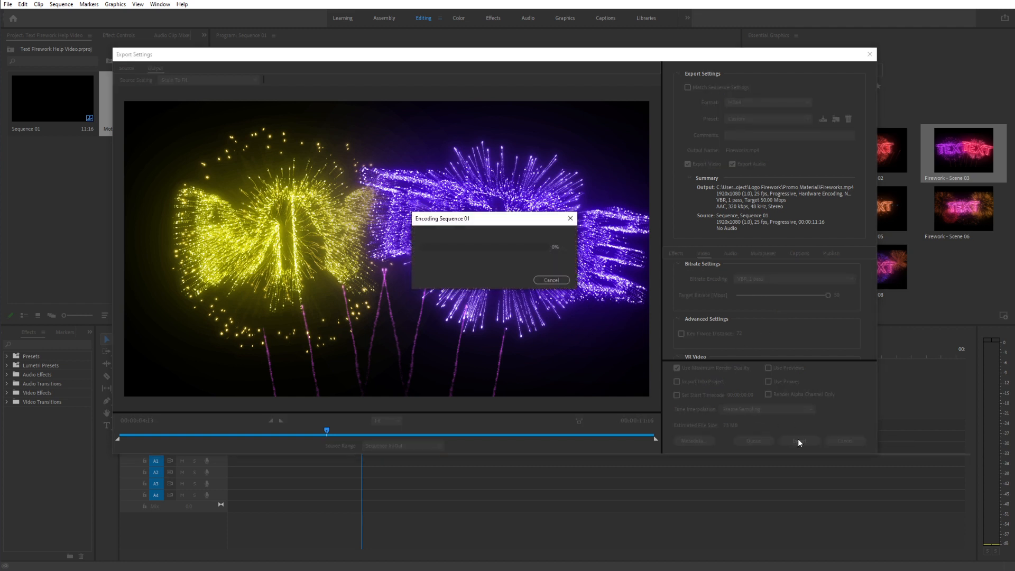